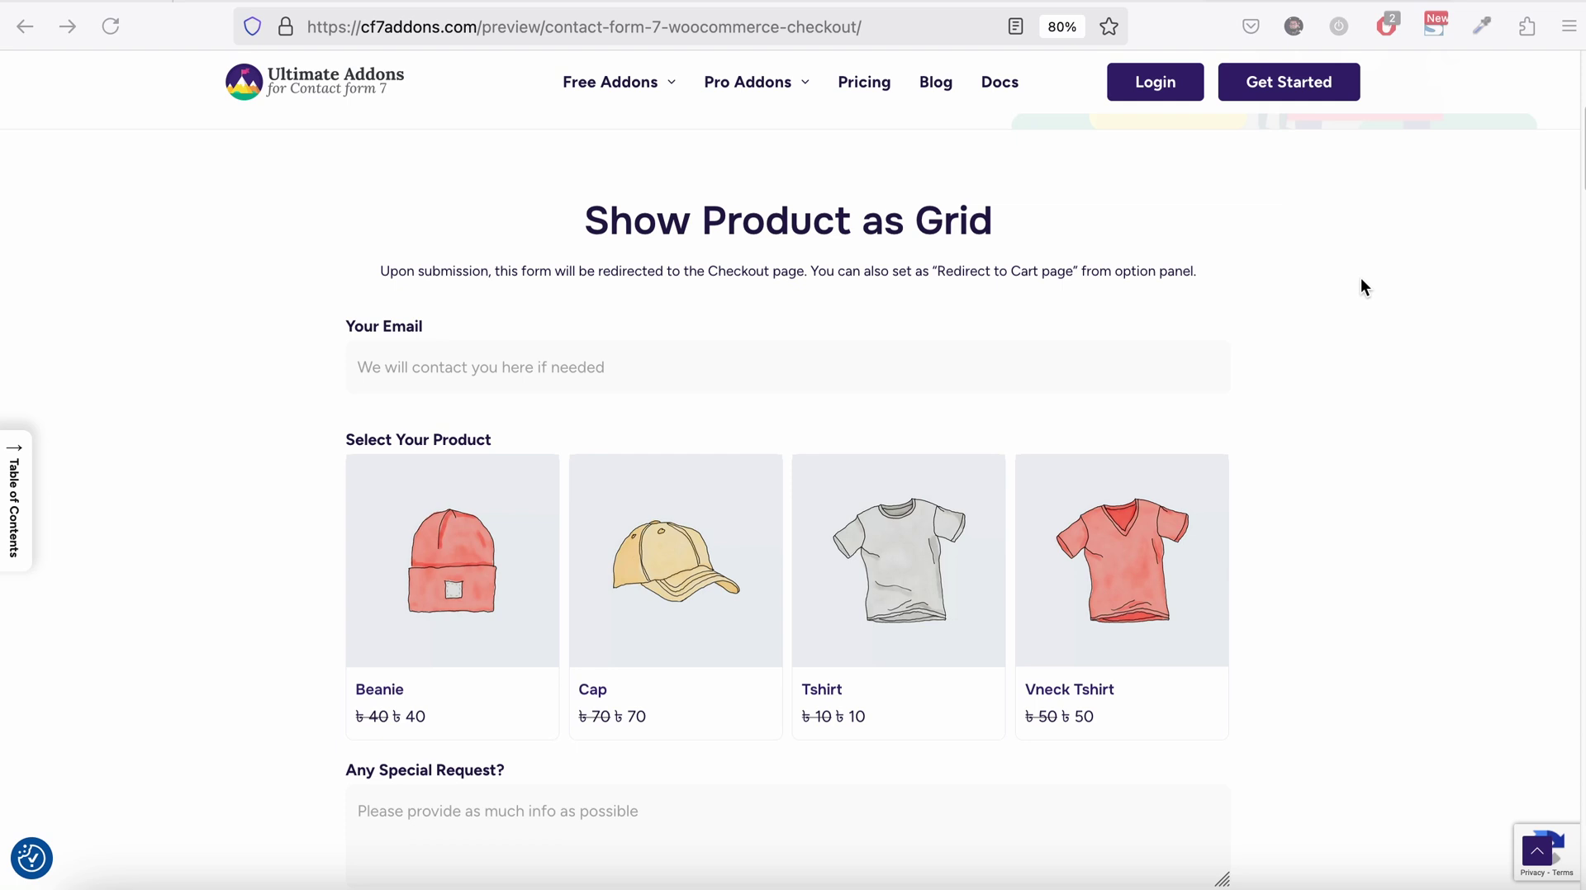
Enter the contact e-mail address and pick the Cap product card
scroll(1361, 278, down, 2)
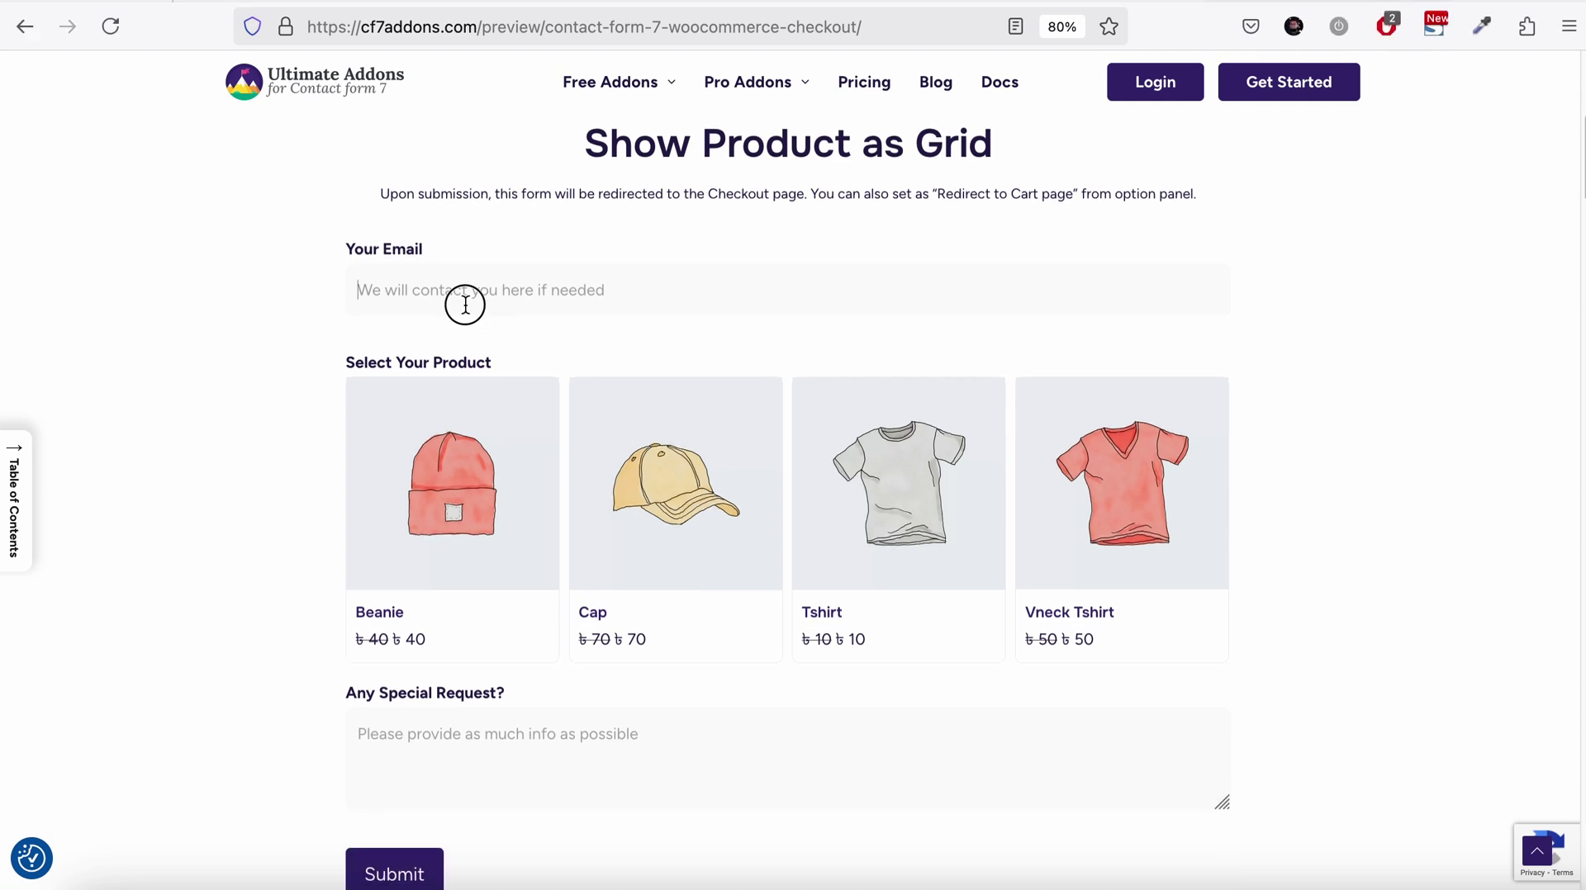
click(464, 305)
text(we)
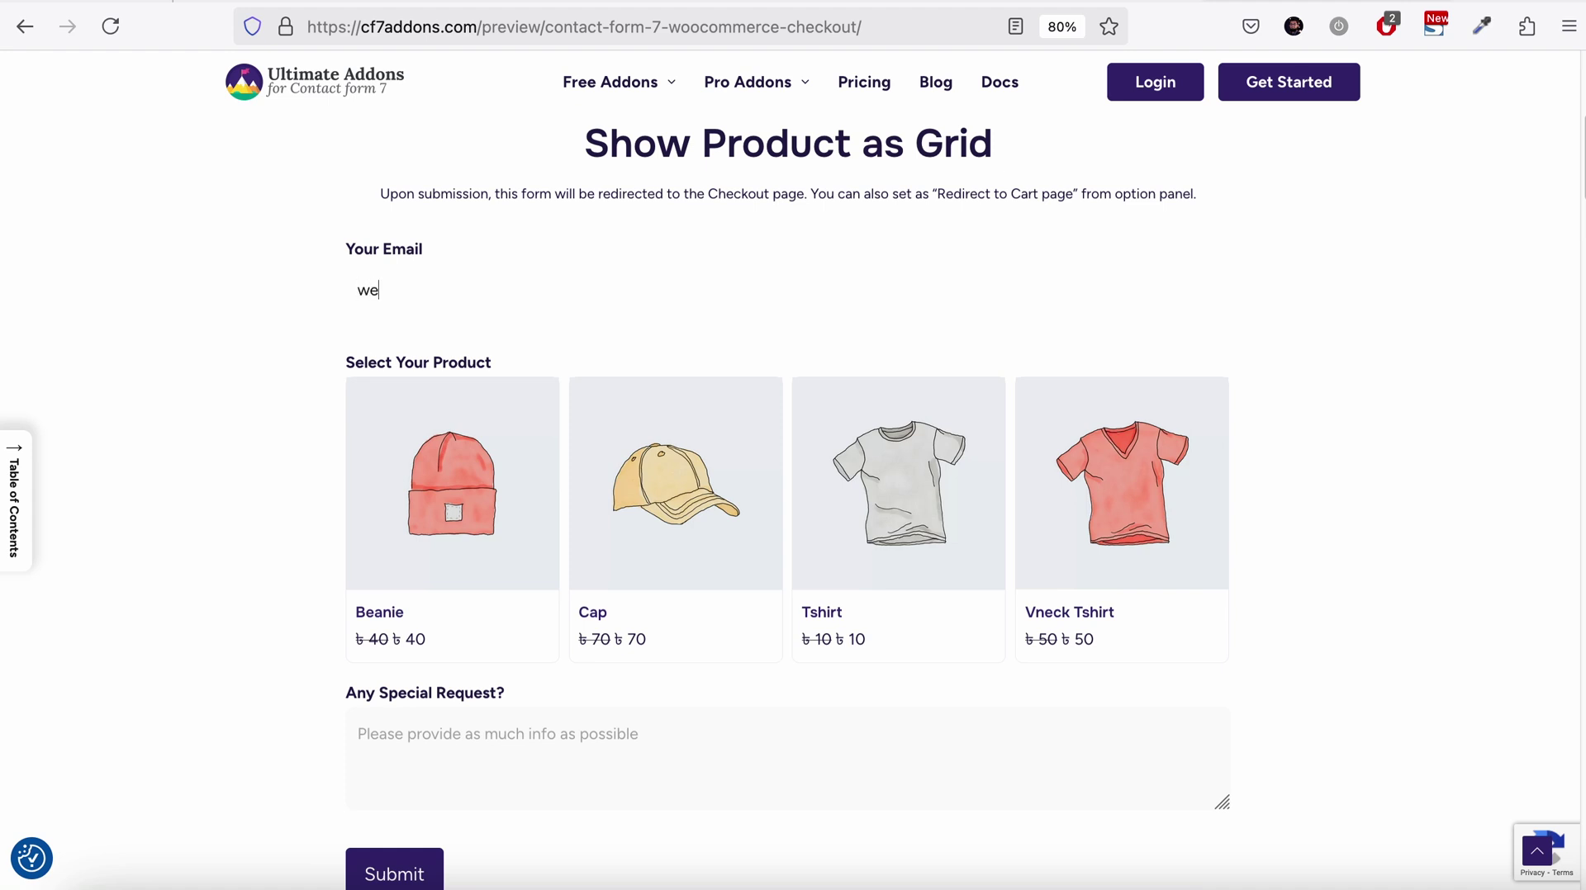
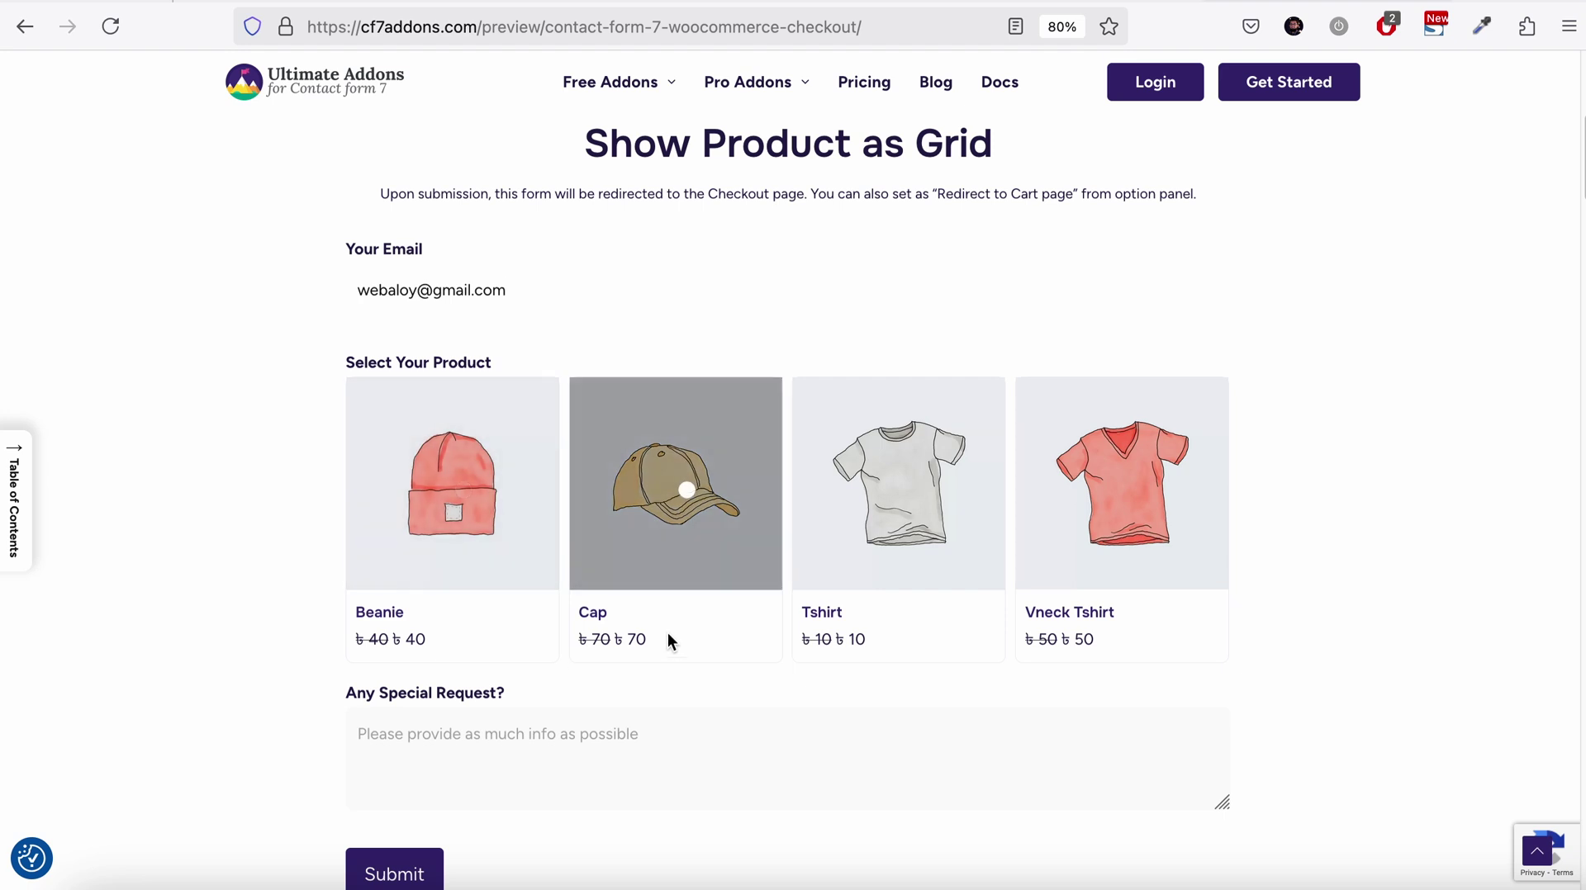
click(681, 499)
Add the special request 'fhgfhgfh' and submit the form
scroll(679, 506, down, 3)
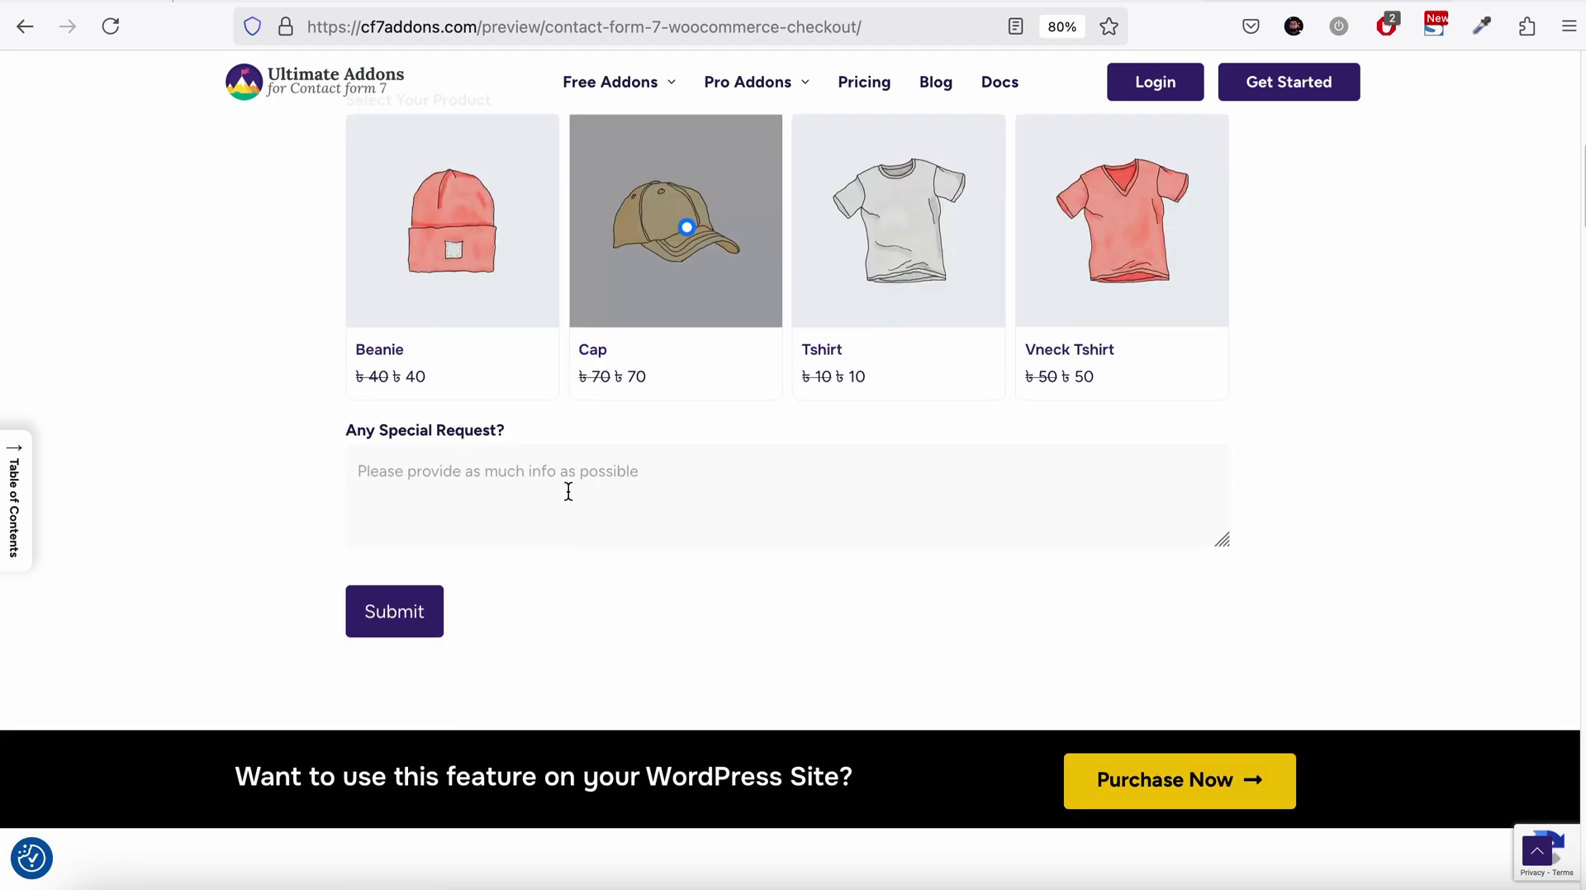
click(513, 496)
text(fhgfhgfh)
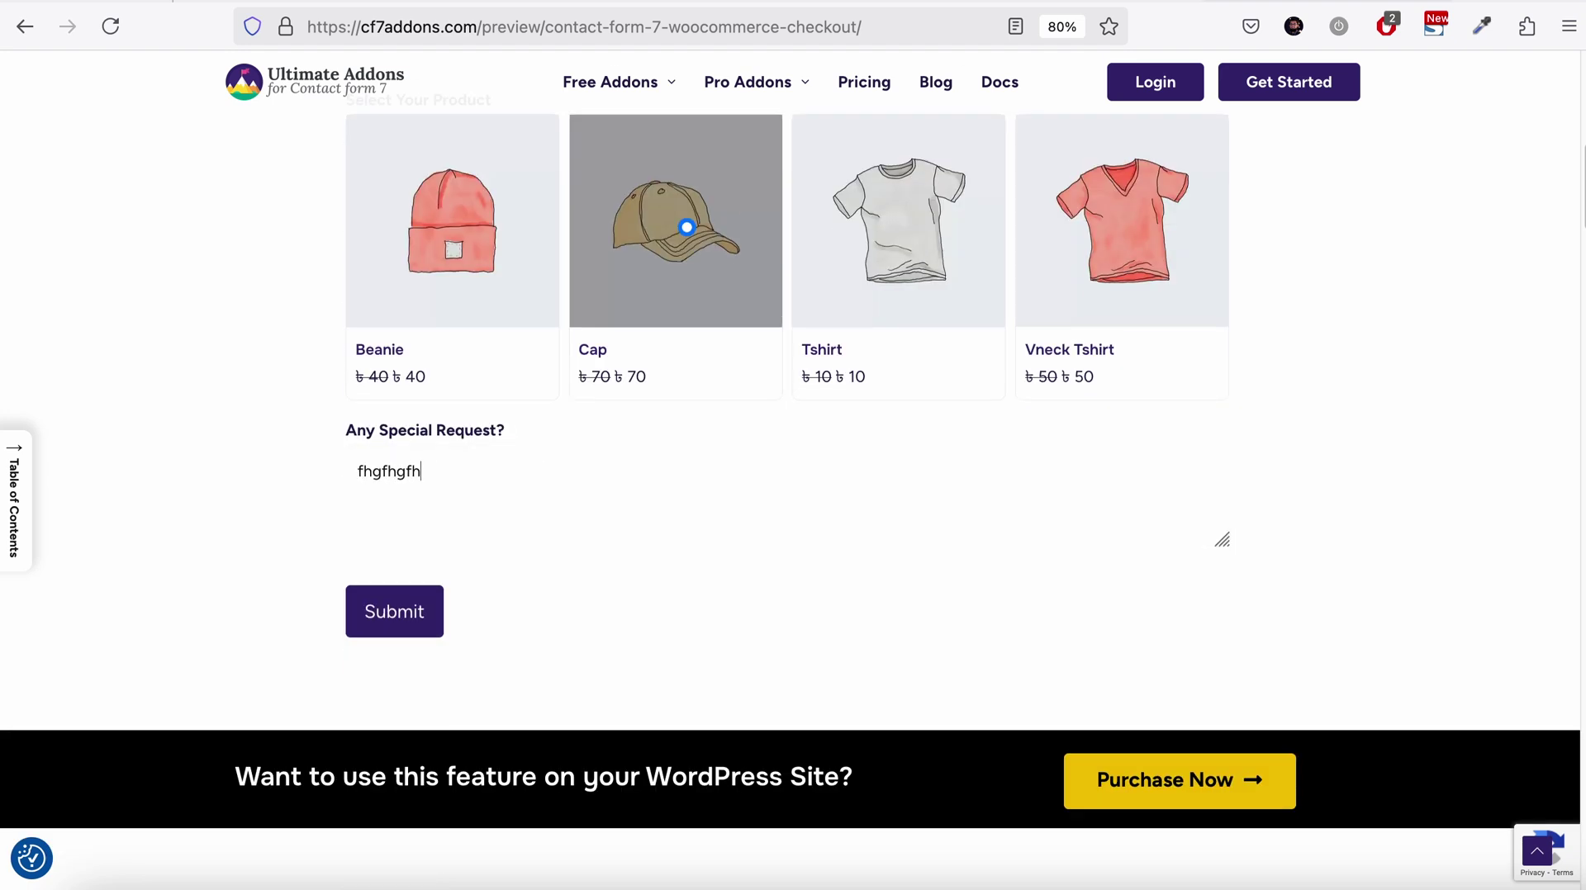
click(425, 620)
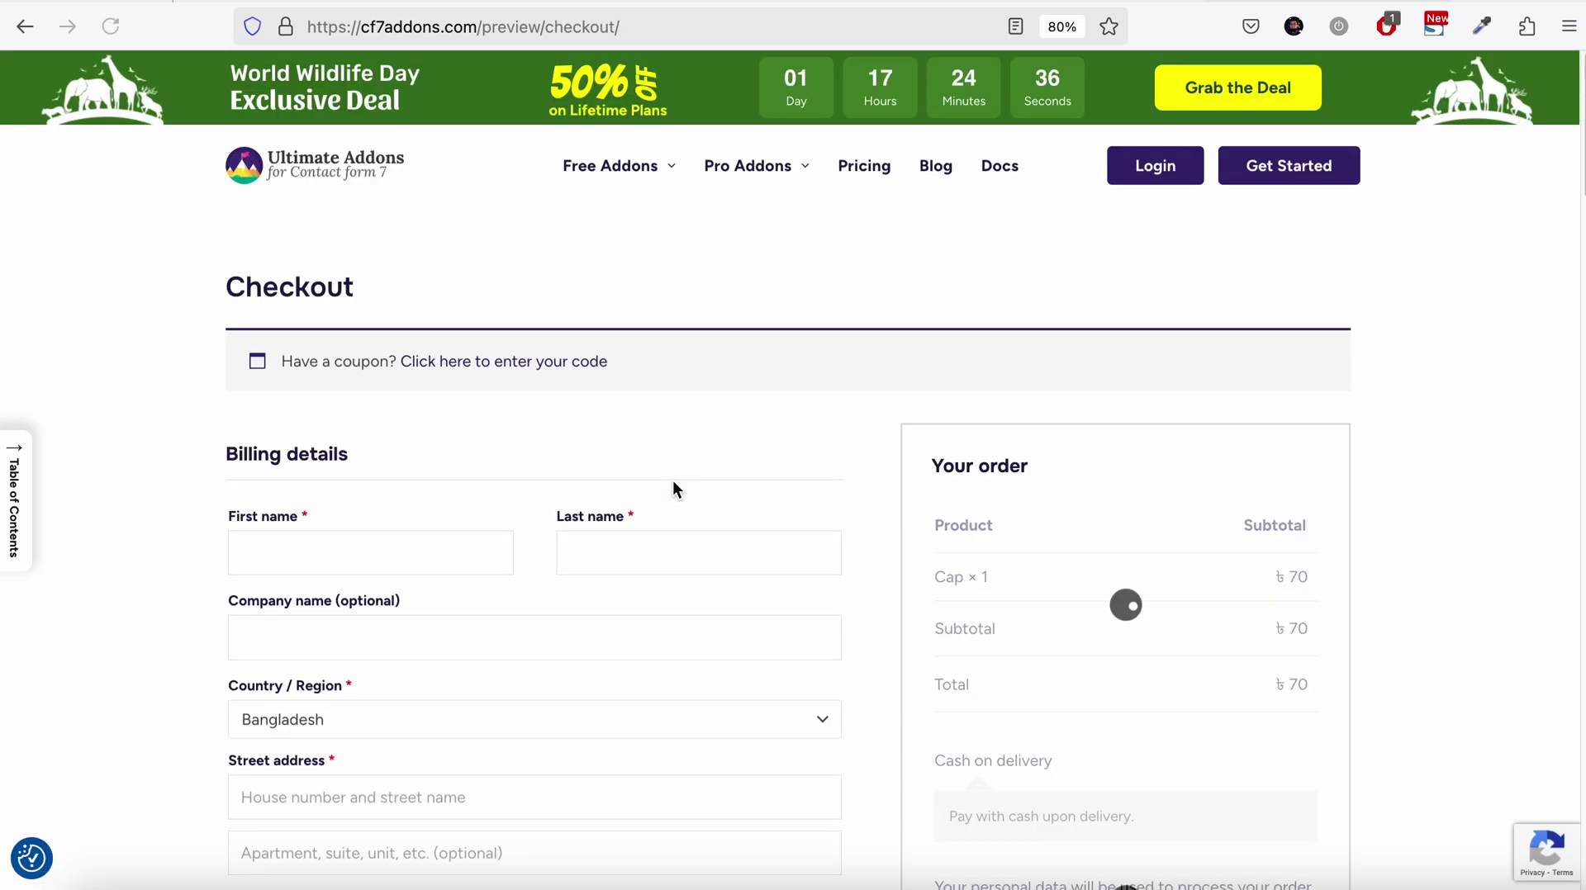
Scroll through the checkout billing details and the Cap × 1 order summary totalling ৳70
scroll(672, 487, down, 4)
scroll(1182, 367, up, 1)
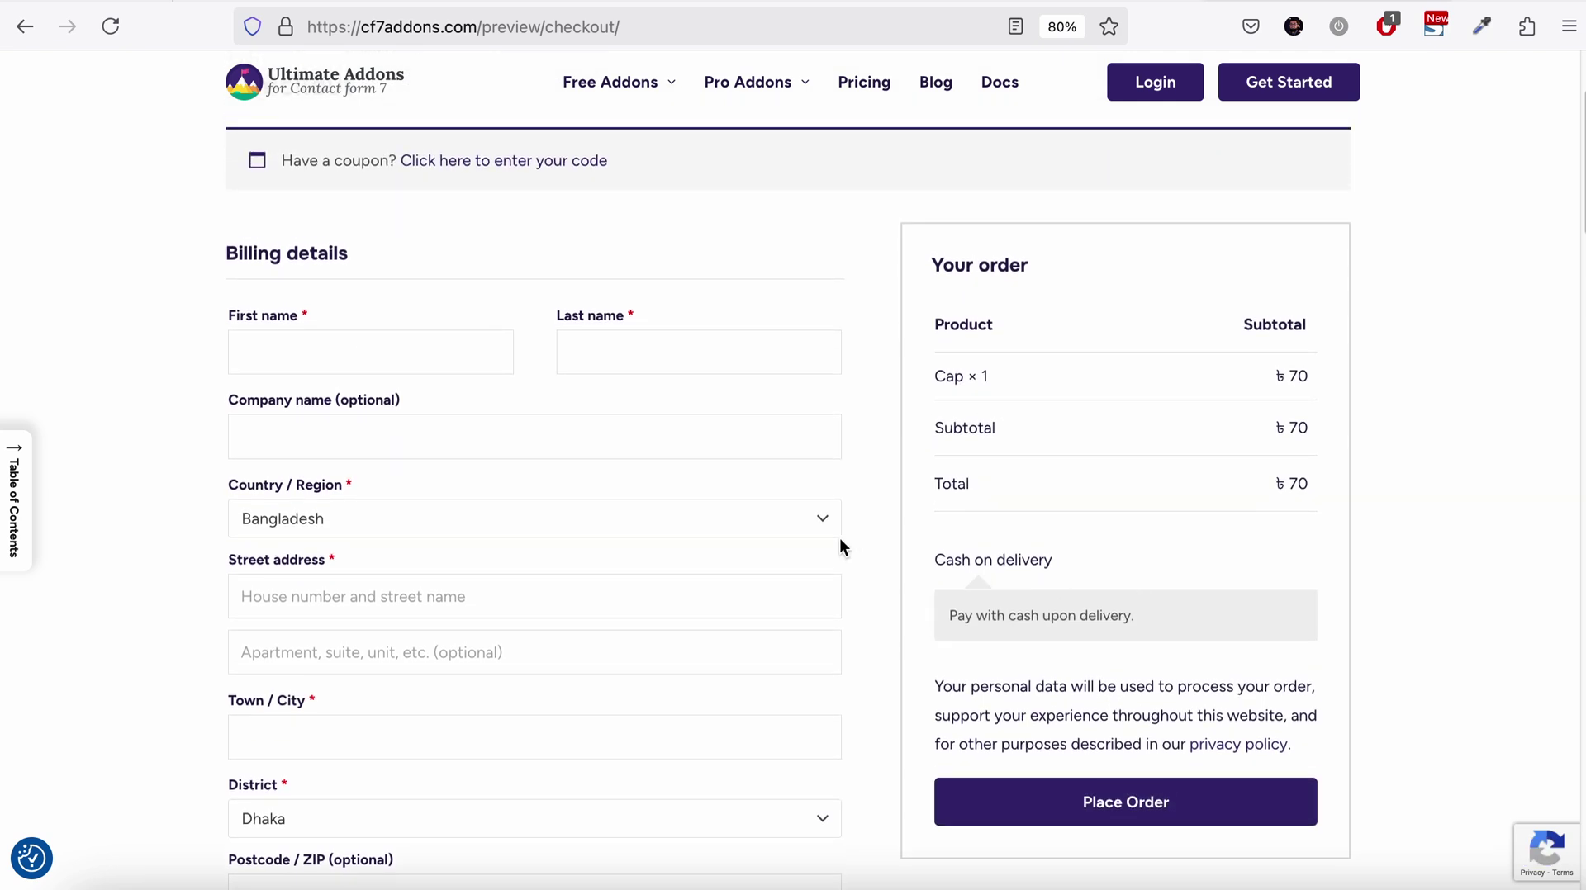
scroll(375, 425, down, 3)
scroll(760, 587, down, 4)
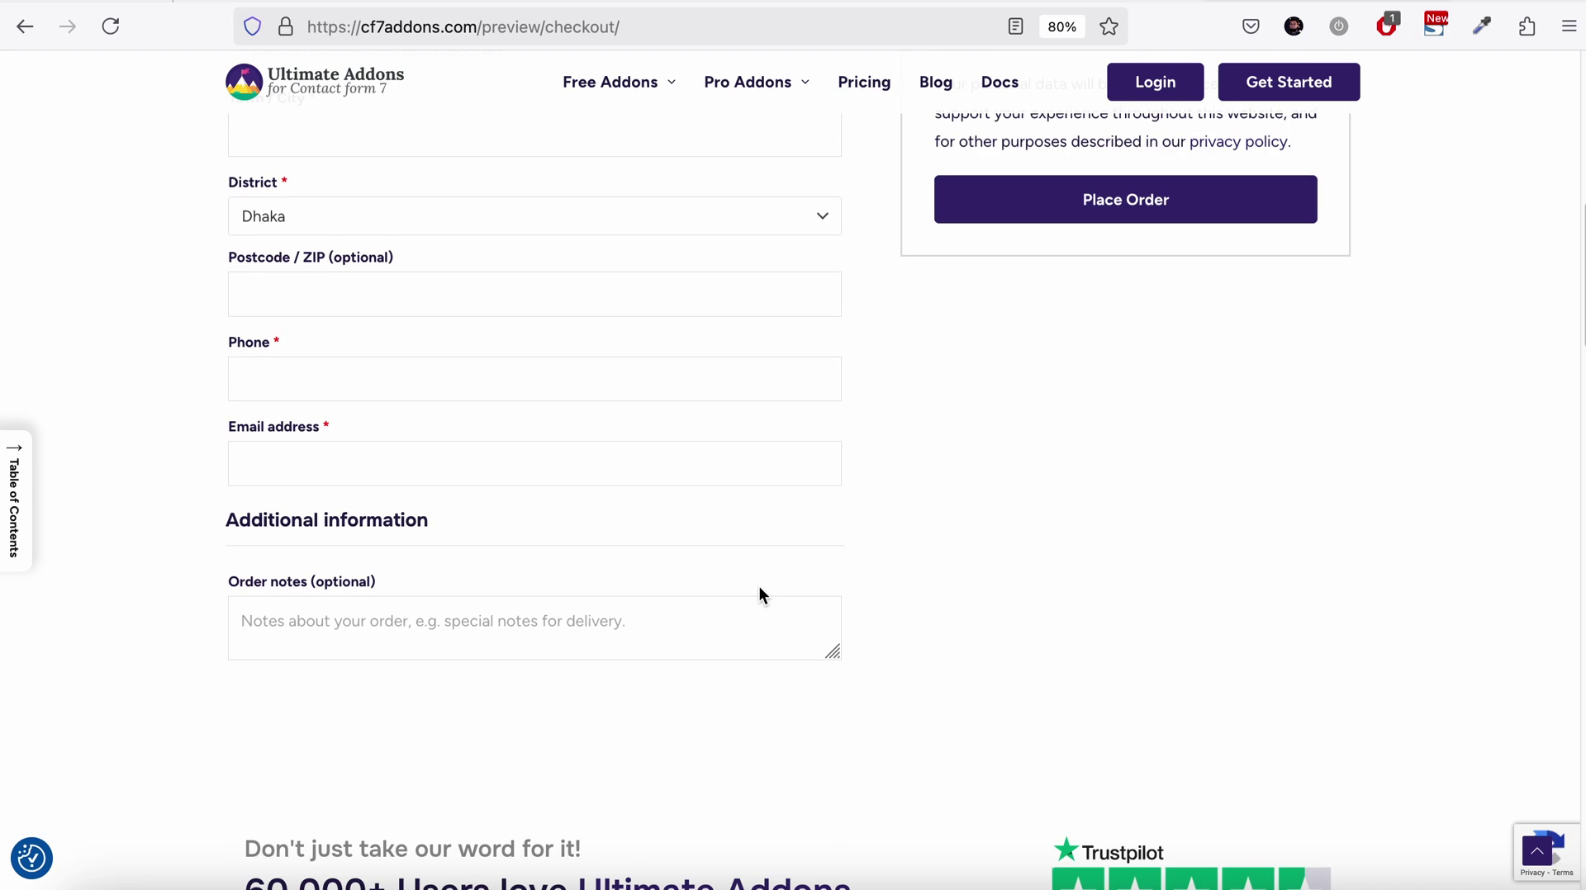
scroll(758, 586, up, 5)
scroll(757, 583, up, 2)
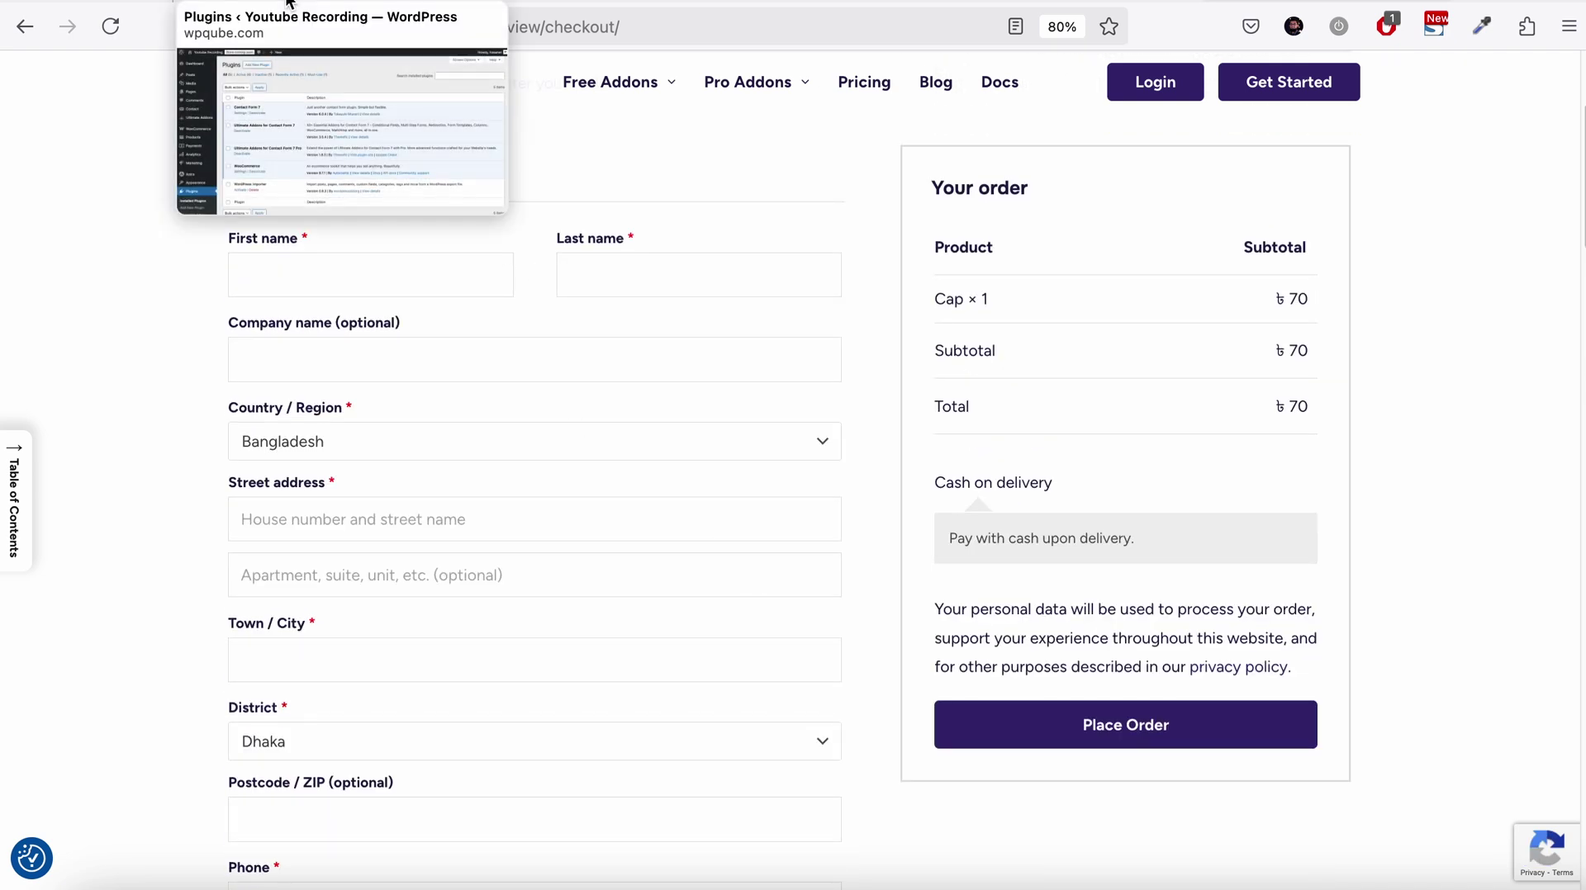
Switch to the WordPress admin tab showing the Installed Plugins list
click(290, 4)
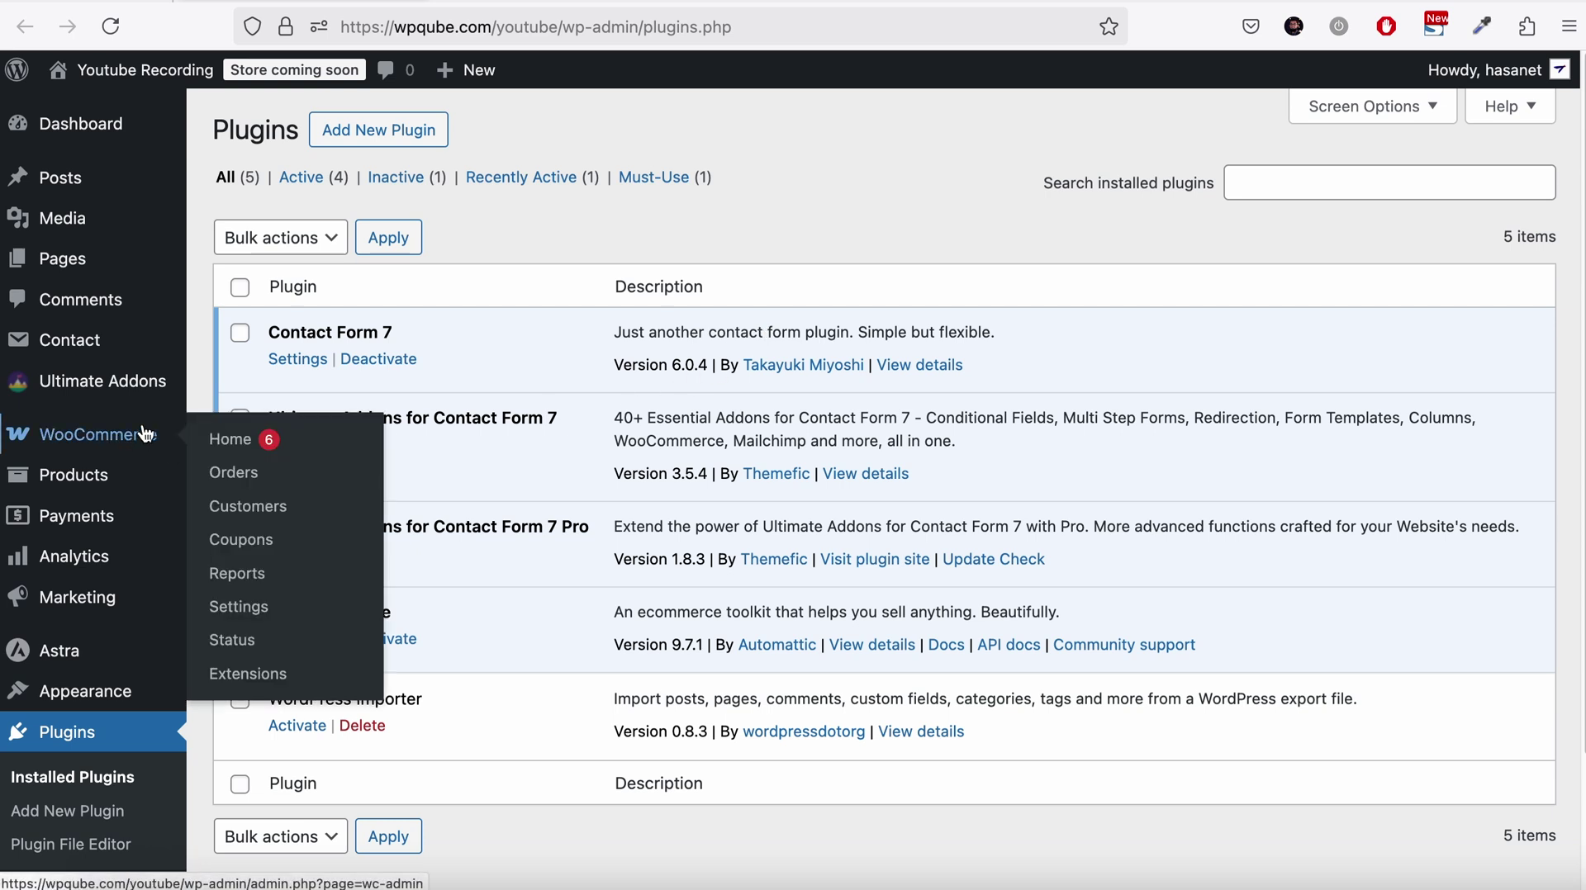
Glance over the store's product list, then return to the contact form editor
mouse_move(117, 495)
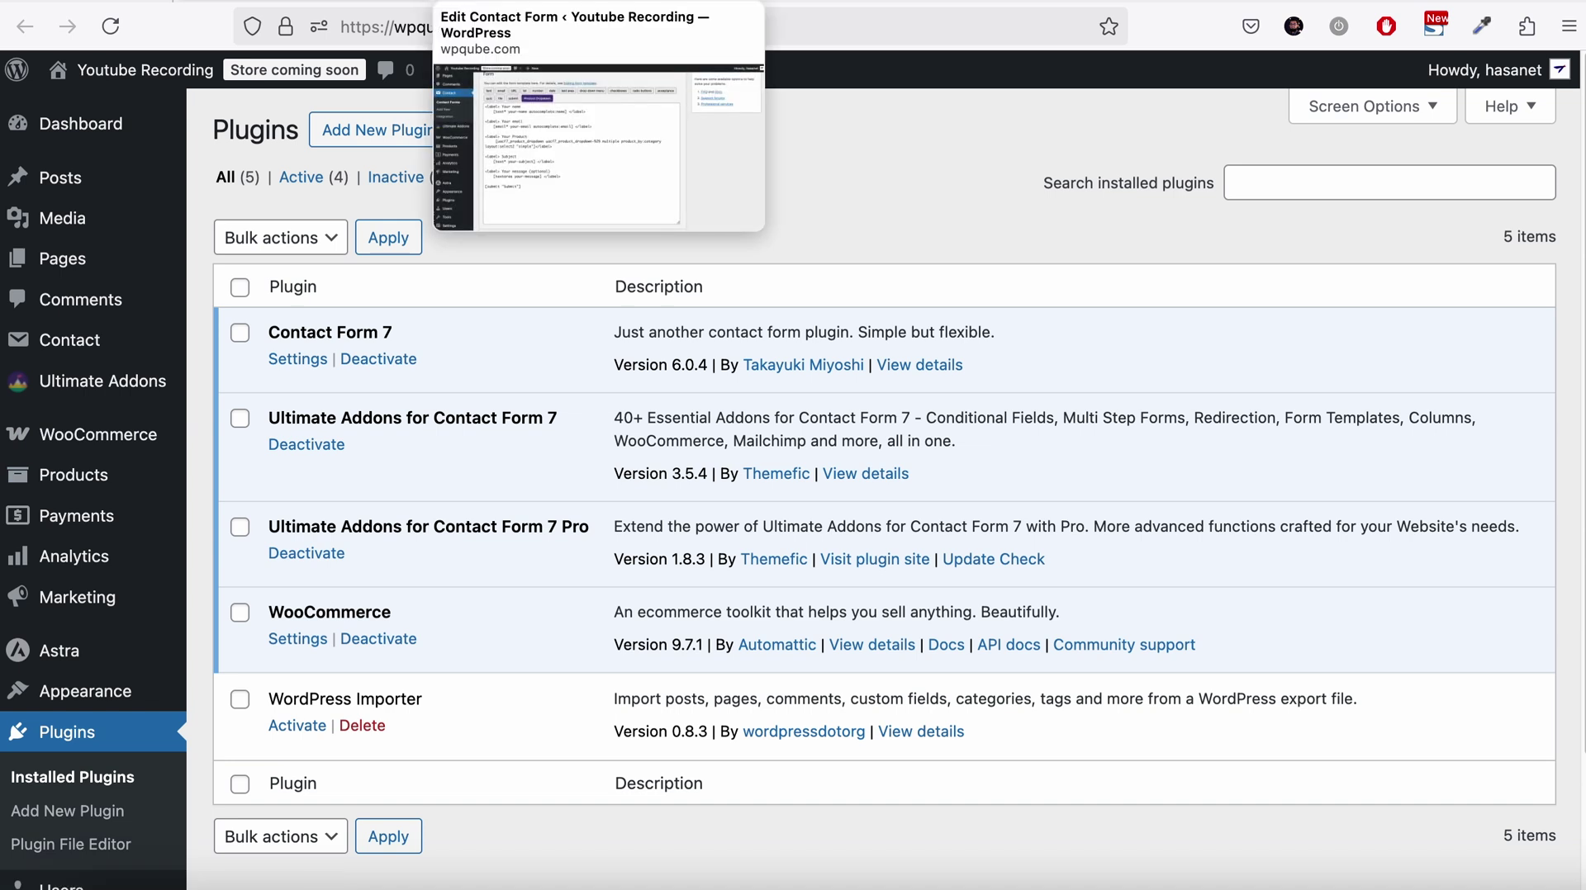
click(504, 1)
scroll(665, 661, up, 5)
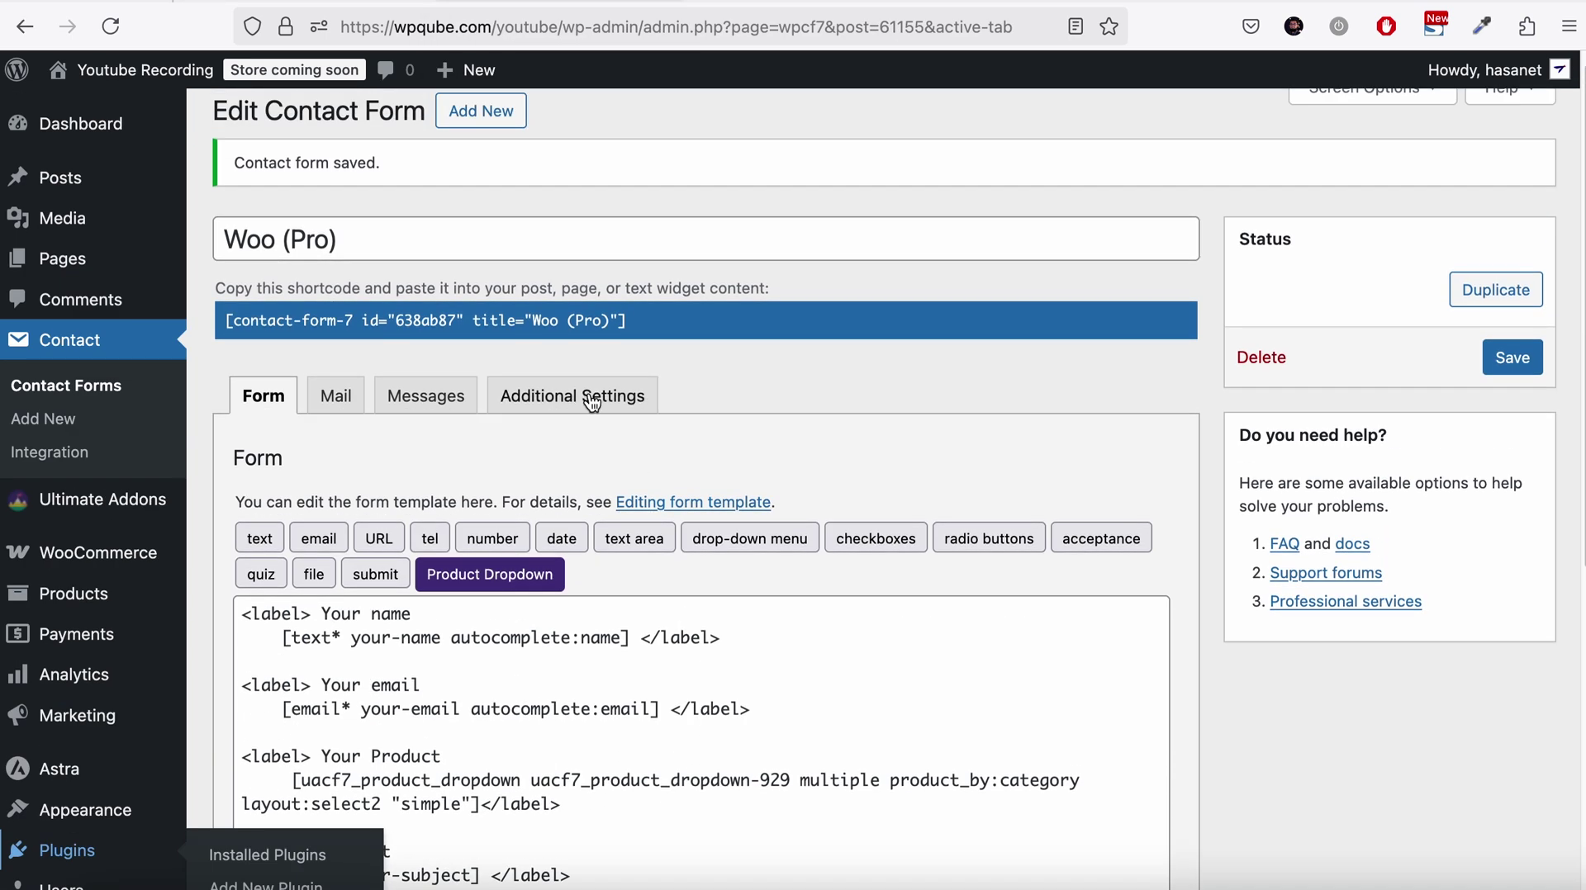
key(ctrl+Tab)
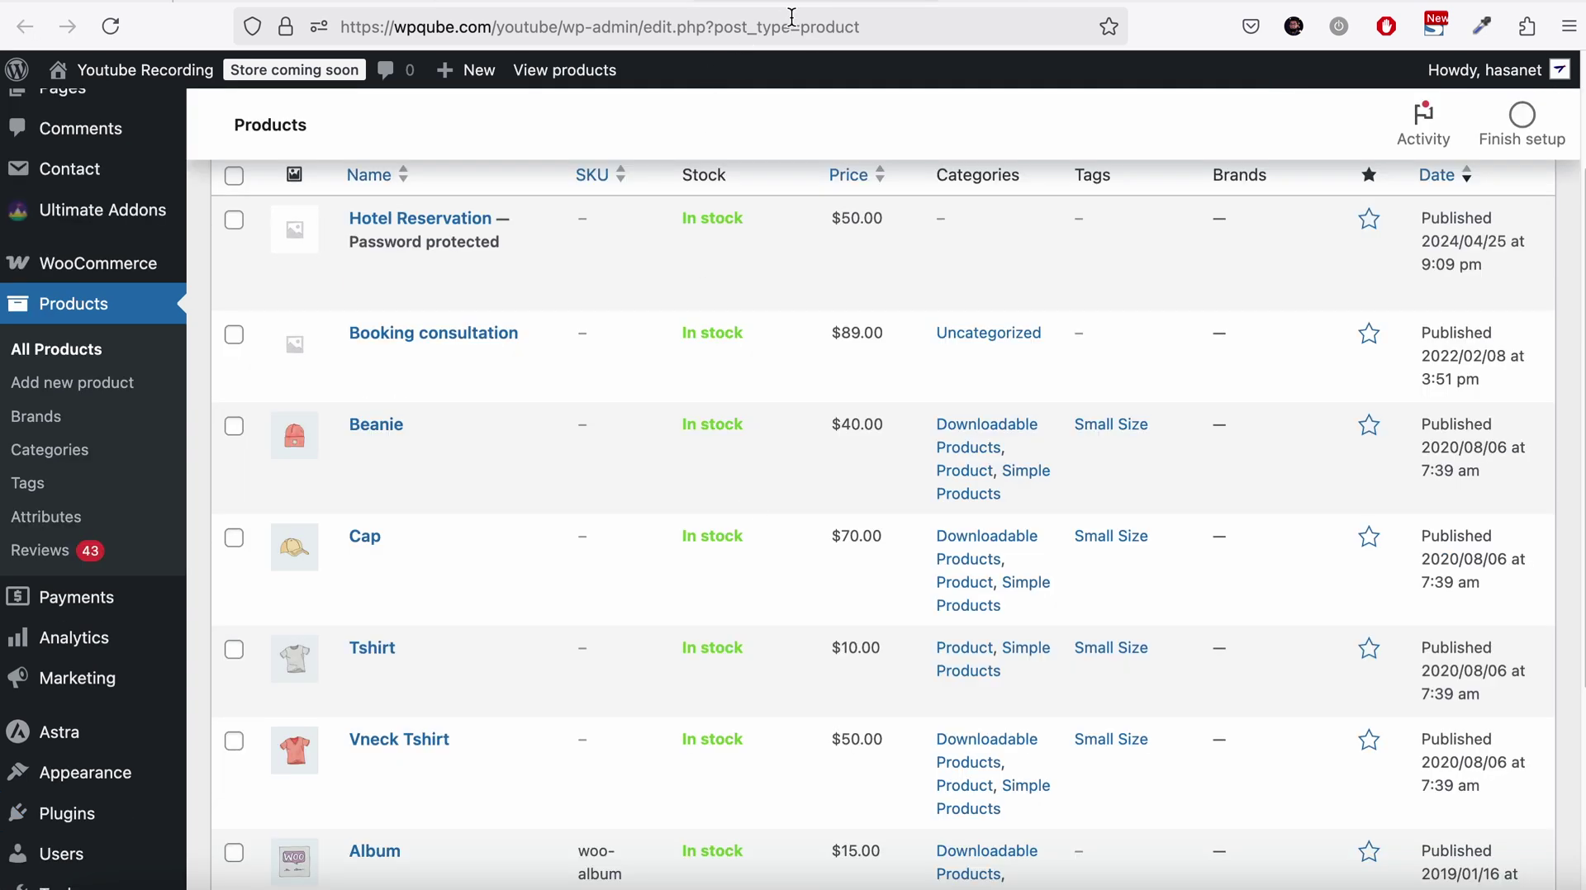
click(504, 2)
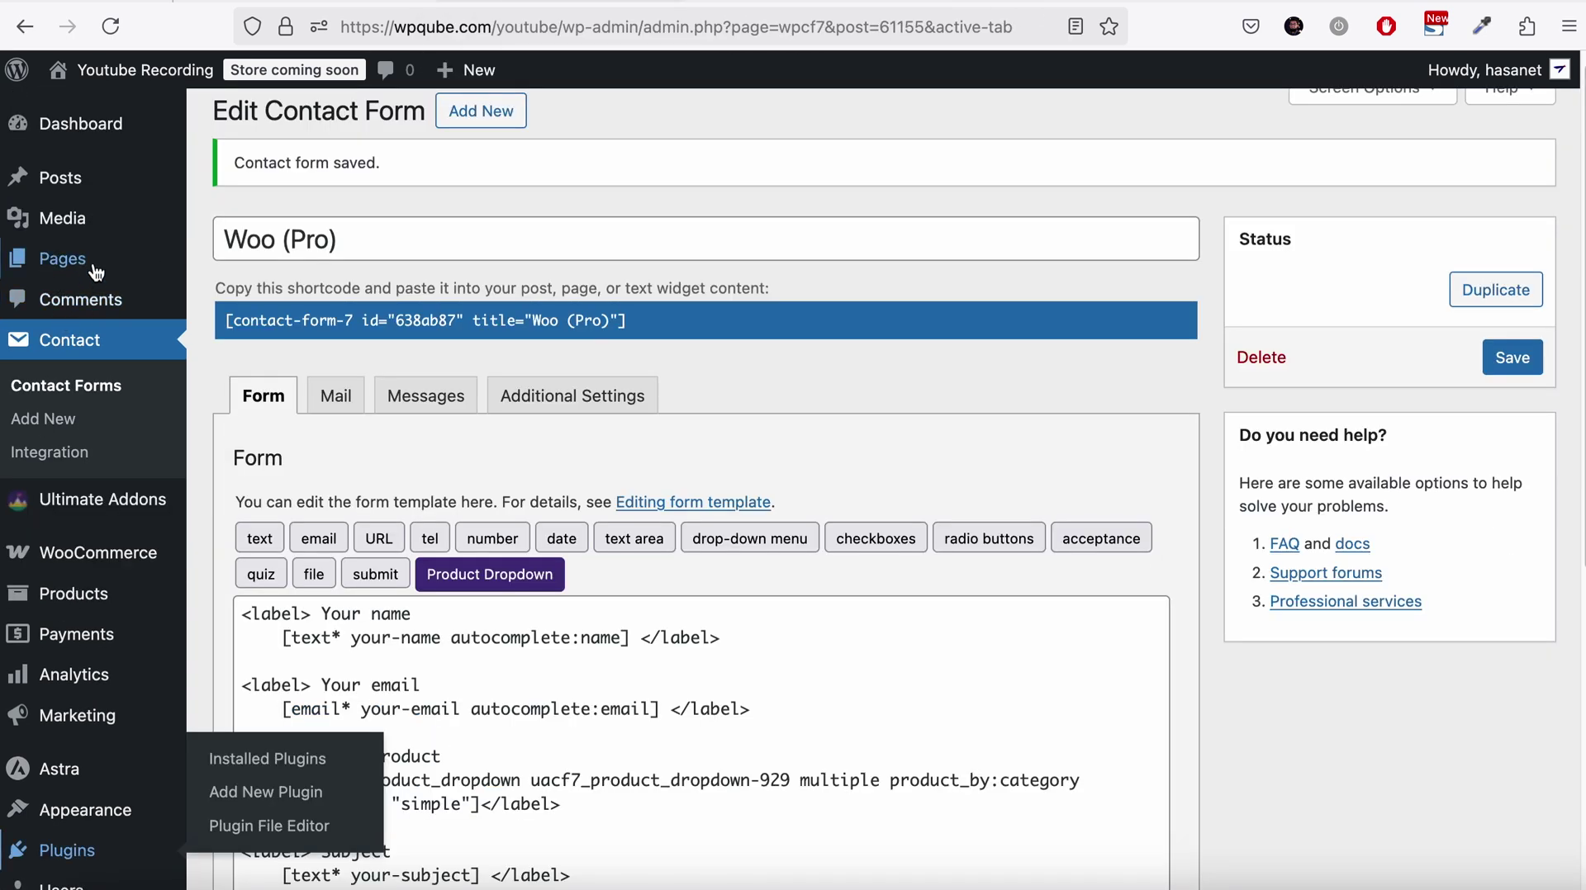
Preview the Your Product dropdown on the Woo Pro page, found on page 2 of All Pages
mouse_move(91, 262)
click(242, 263)
scroll(471, 451, down, 10)
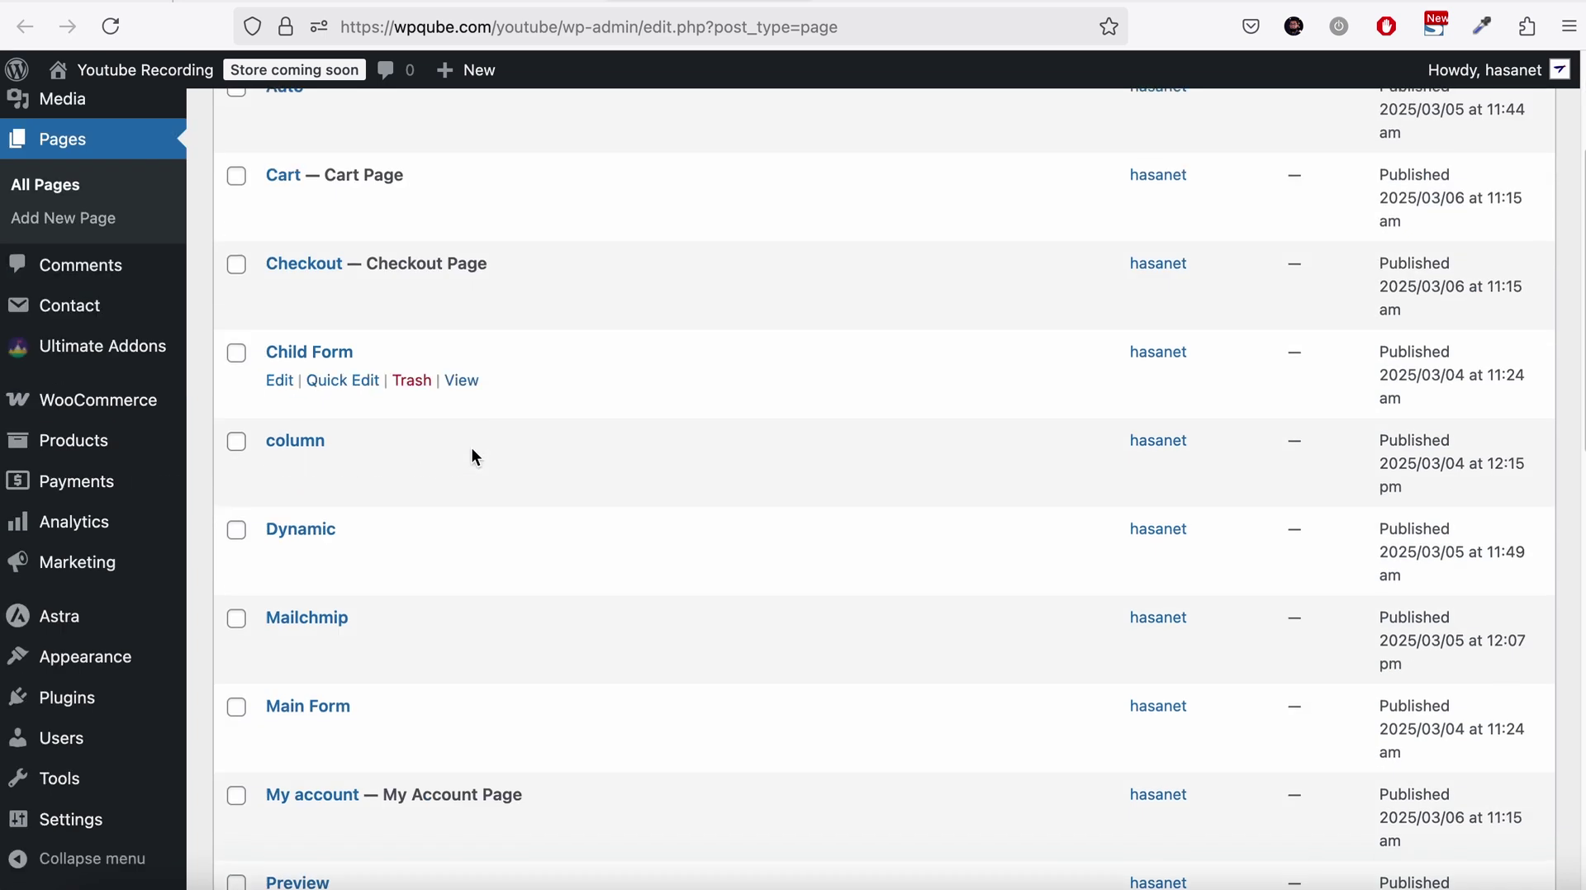
scroll(463, 477, down, 7)
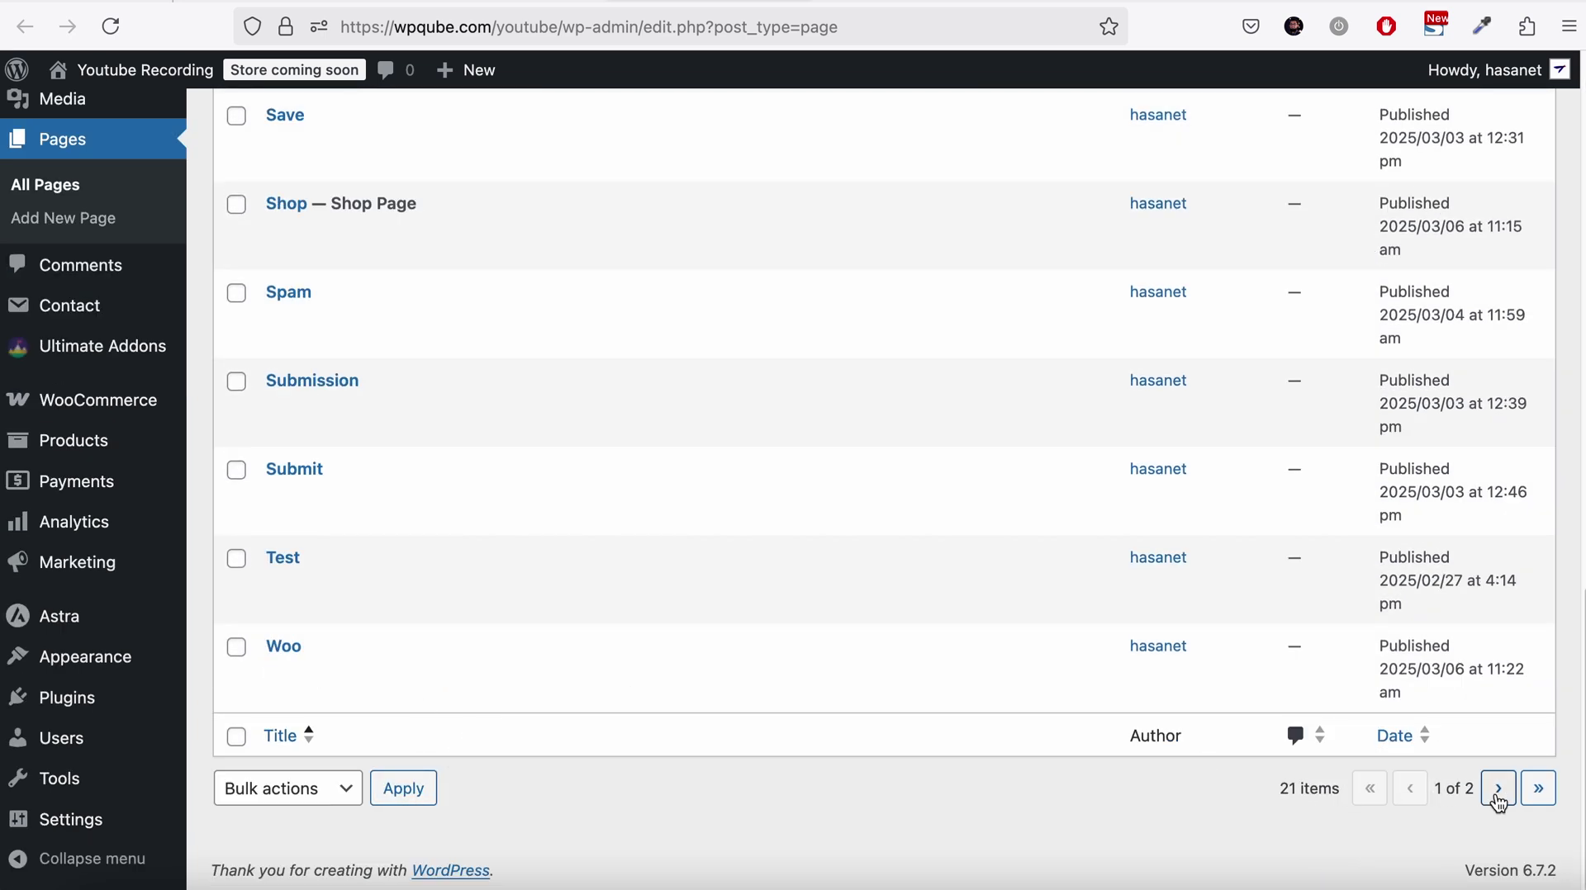
click(1497, 793)
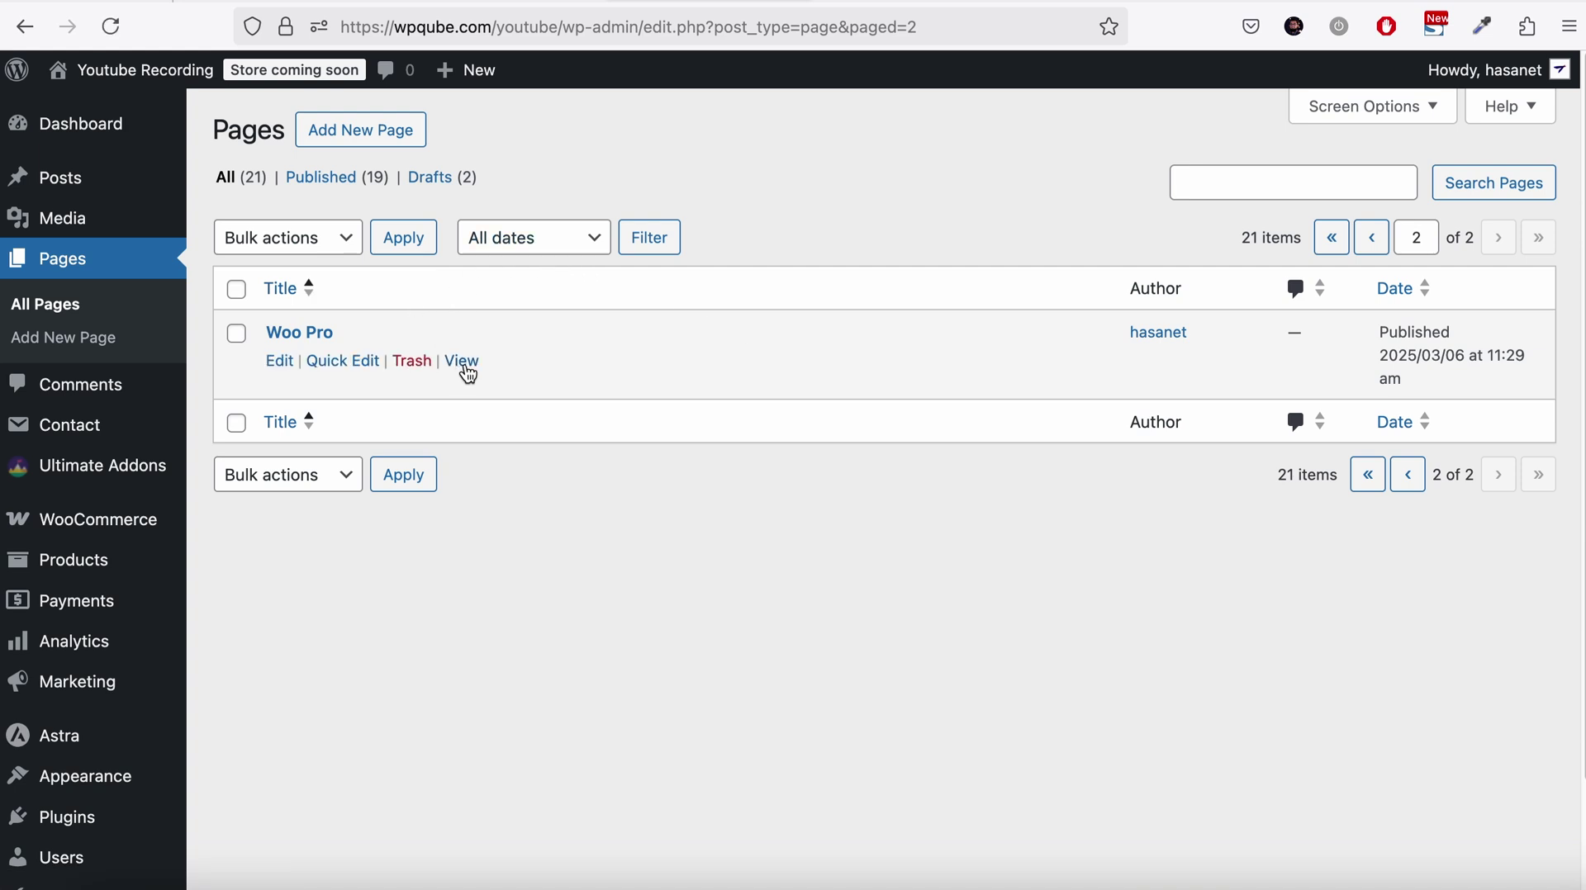
click(460, 358)
scroll(673, 343, down, 3)
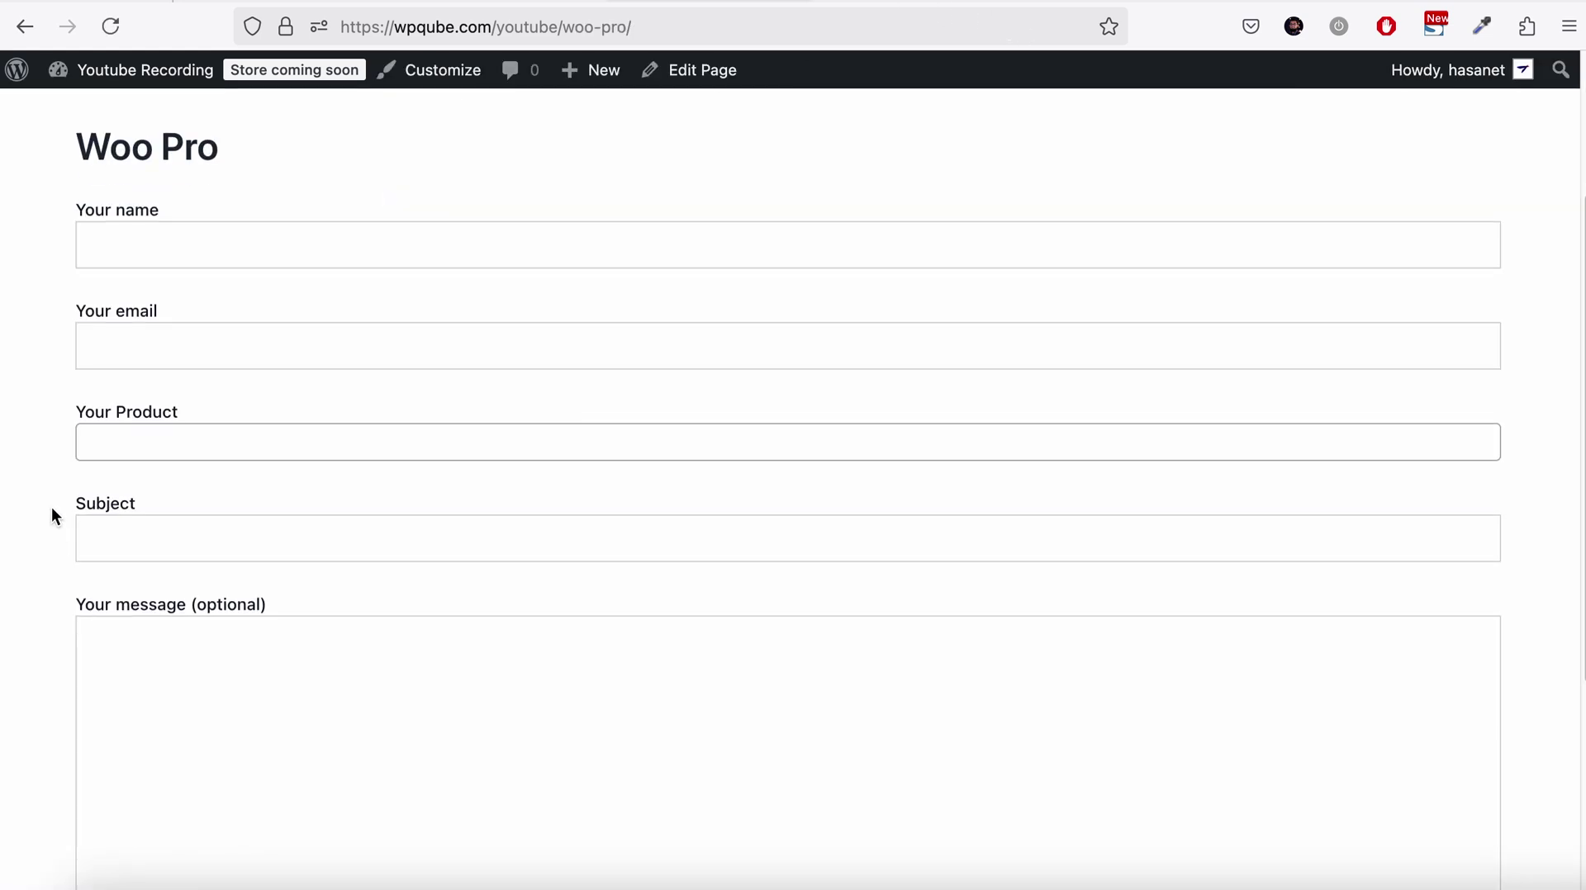
click(110, 448)
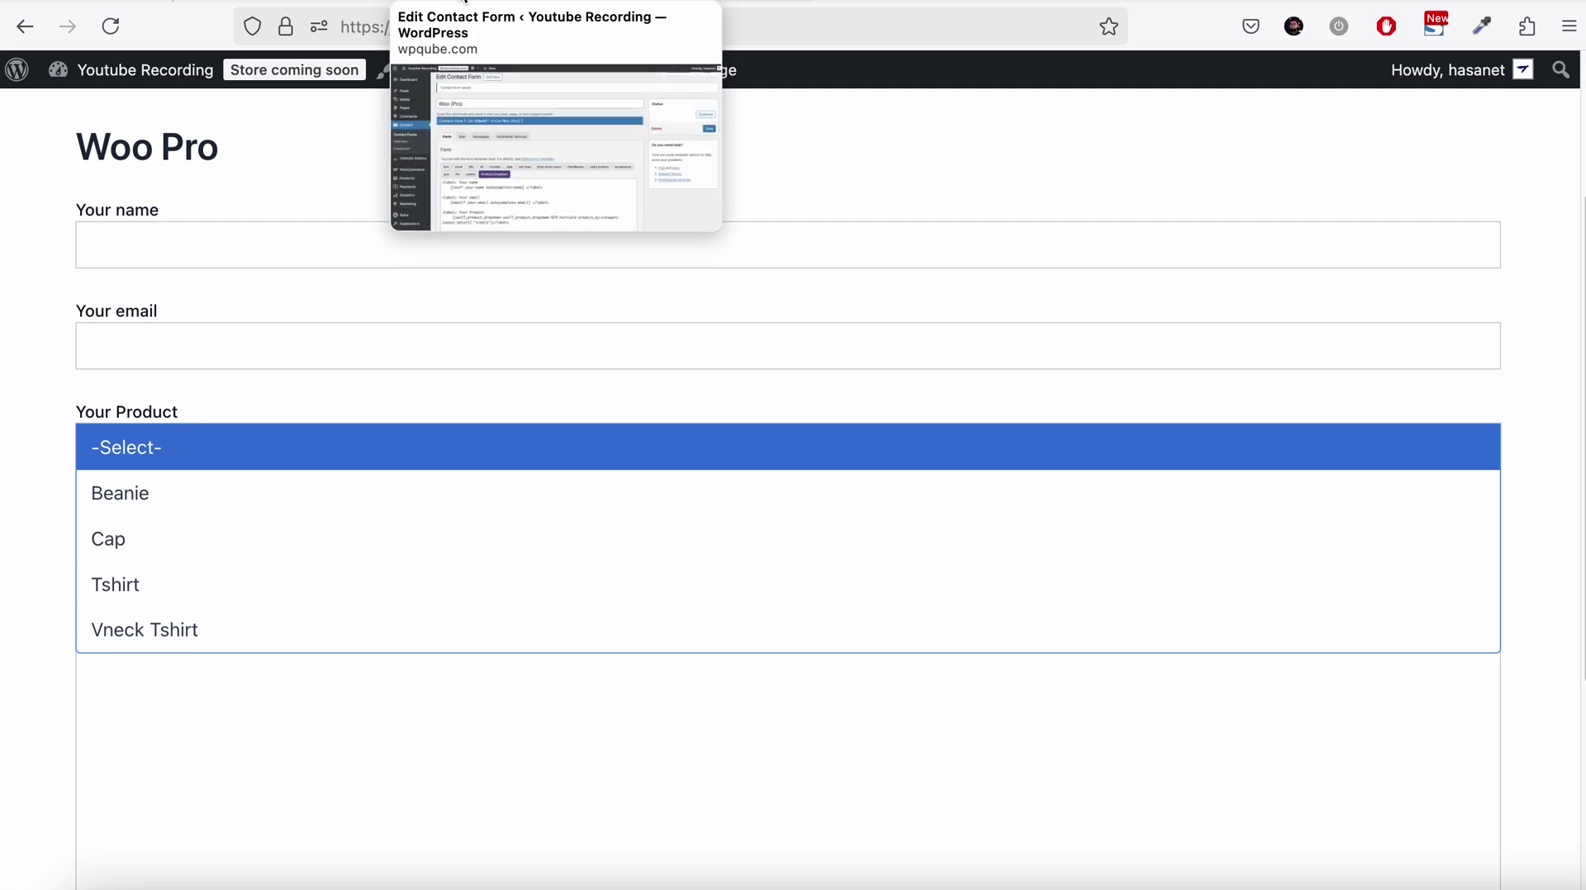
click(446, 0)
scroll(516, 411, down, 5)
Delete the existing product dropdown shortcode from the form template
click(411, 464)
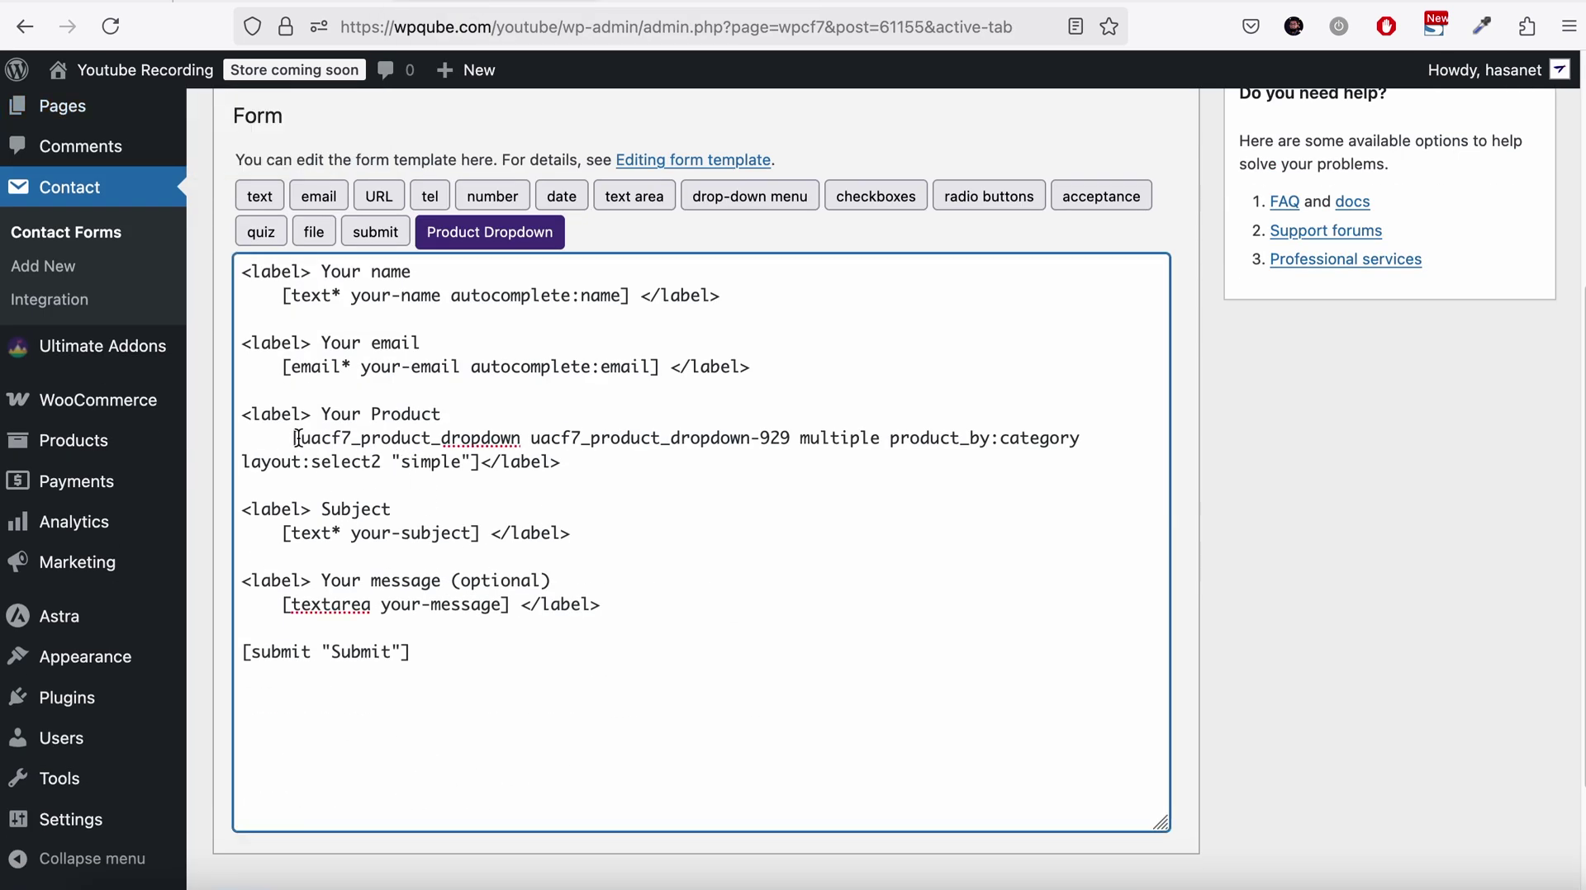
drag(293, 438, 480, 463)
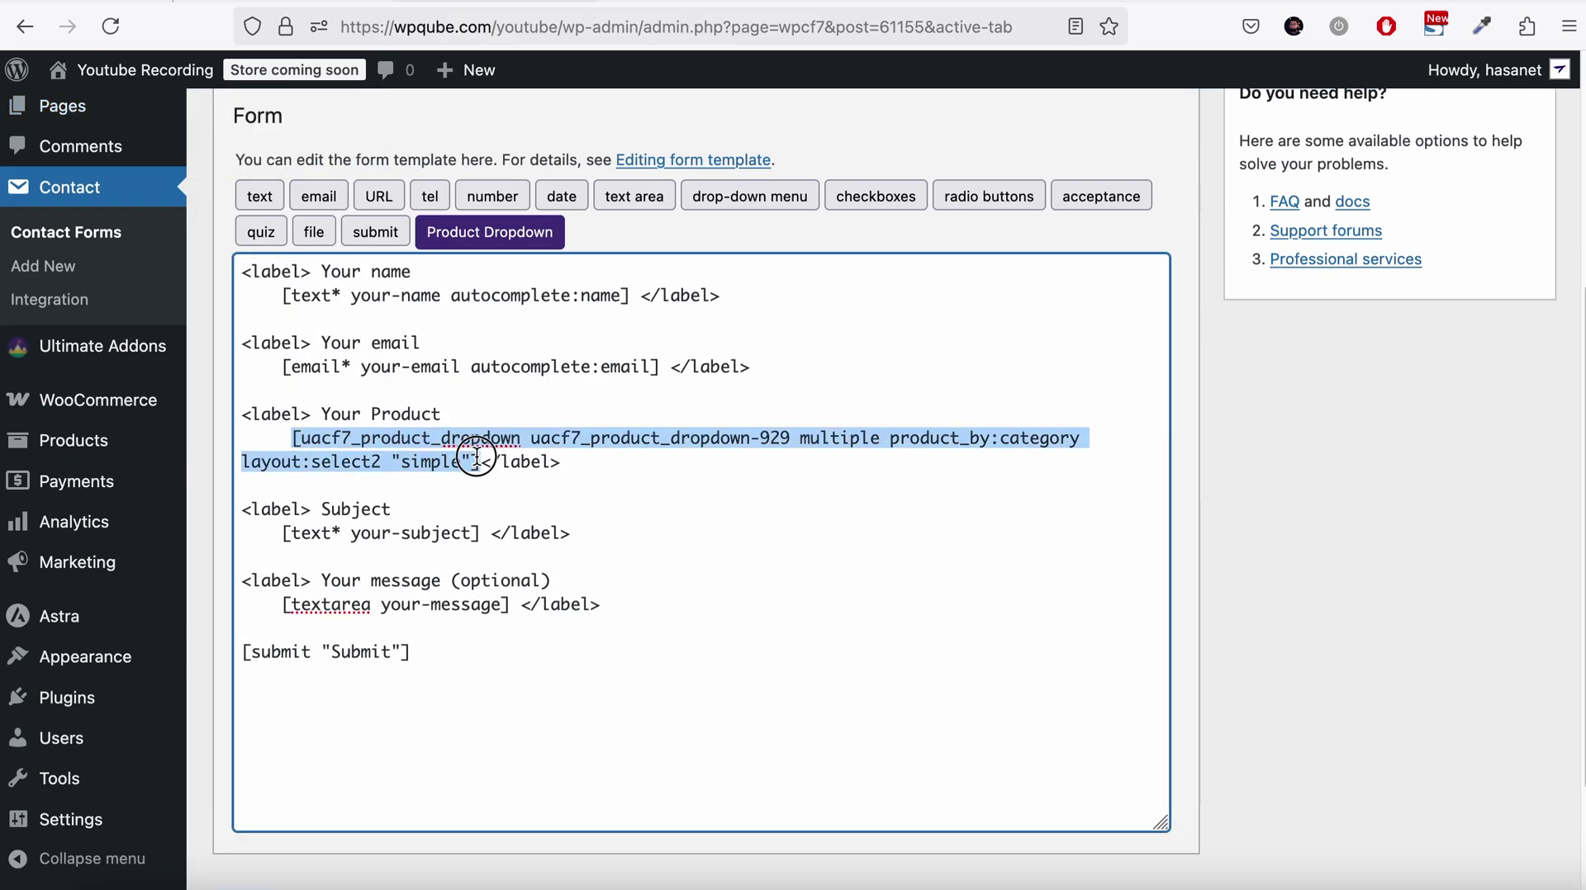
key(BackSpace)
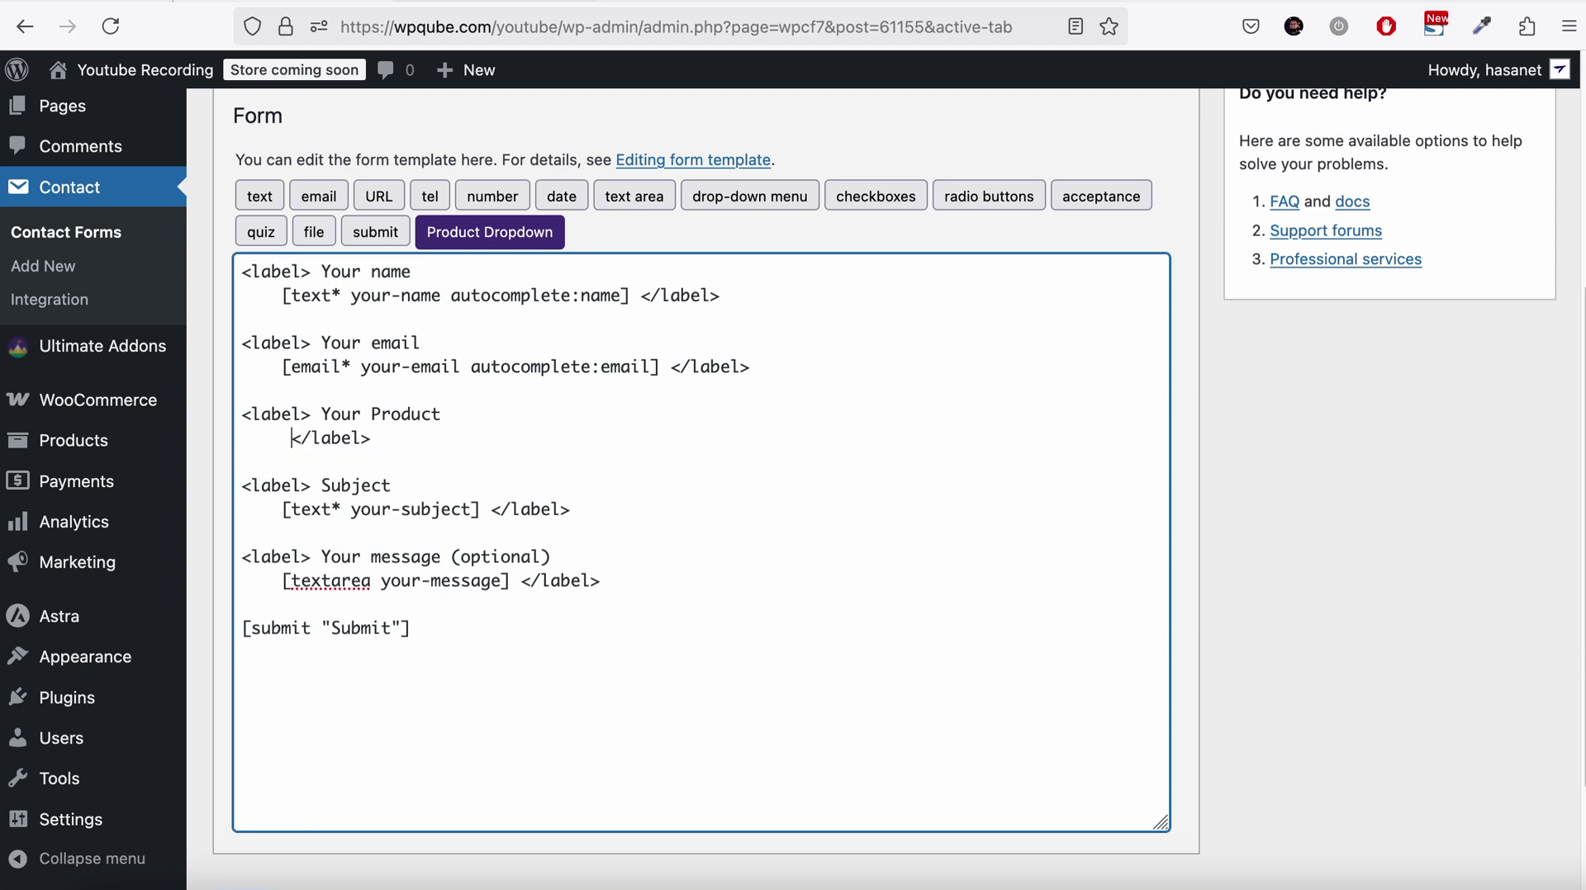
Insert a product tag showing the Downloadable Products category in Grid View
click(492, 232)
scroll(667, 553, down, 2)
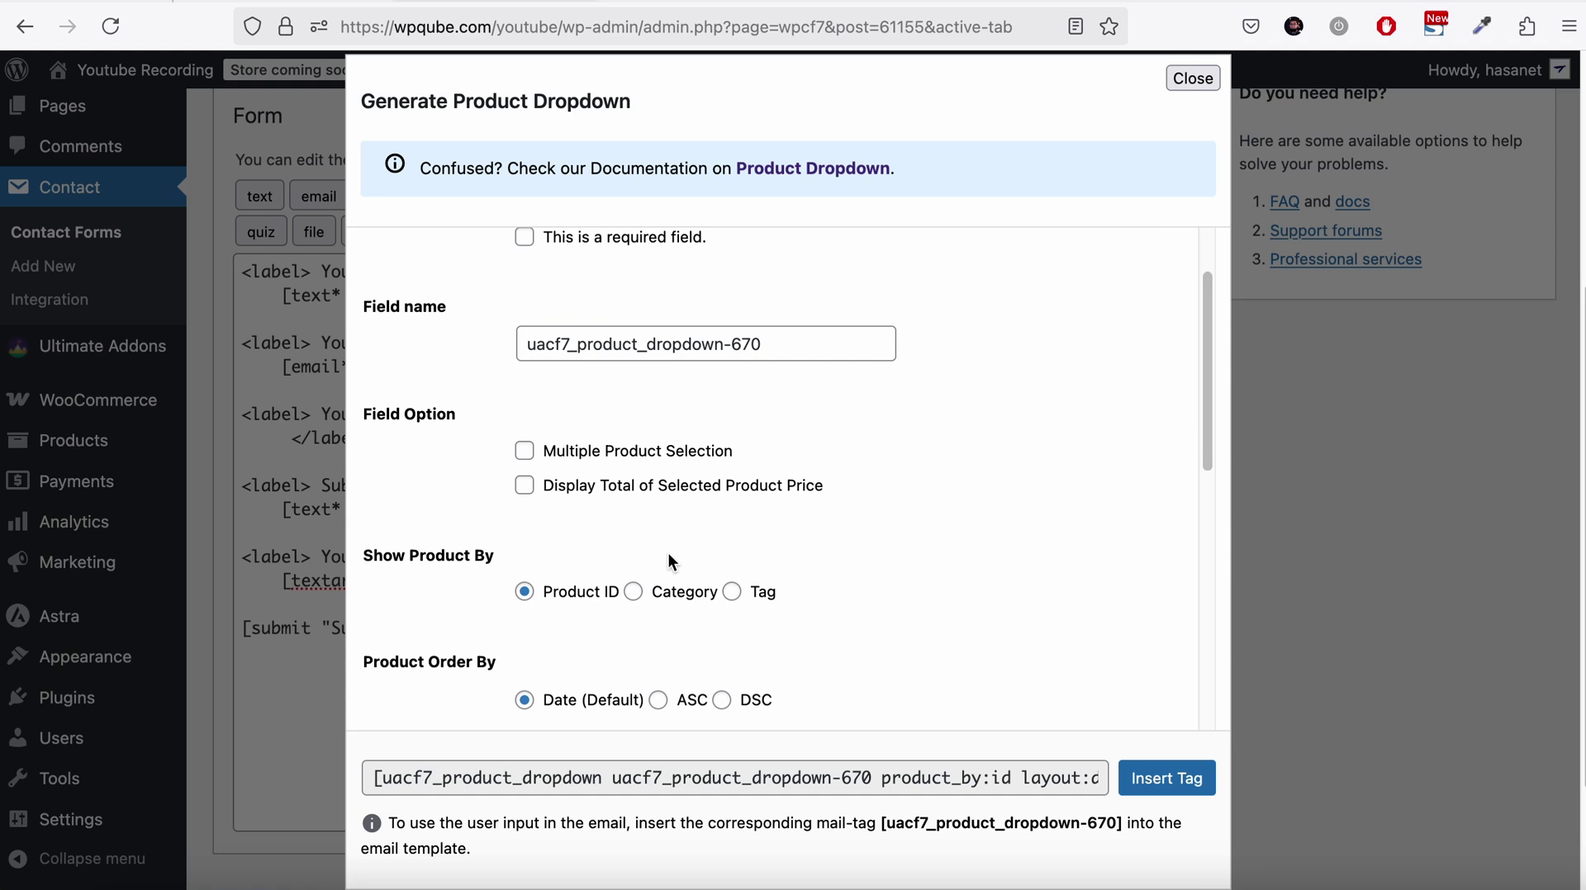
click(634, 591)
scroll(636, 599, down, 4)
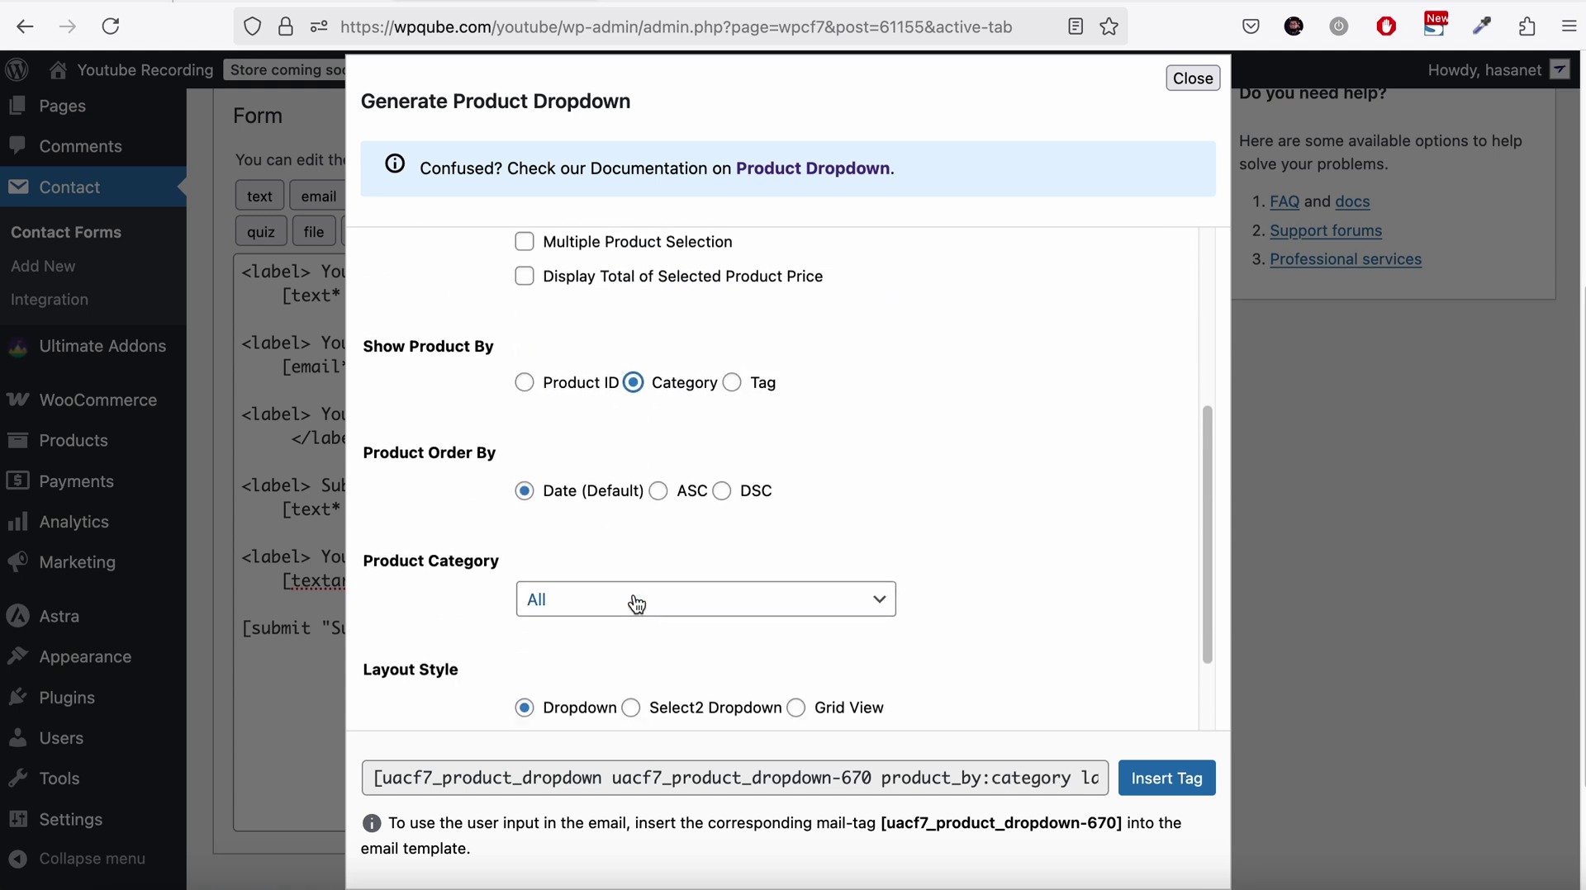
click(623, 609)
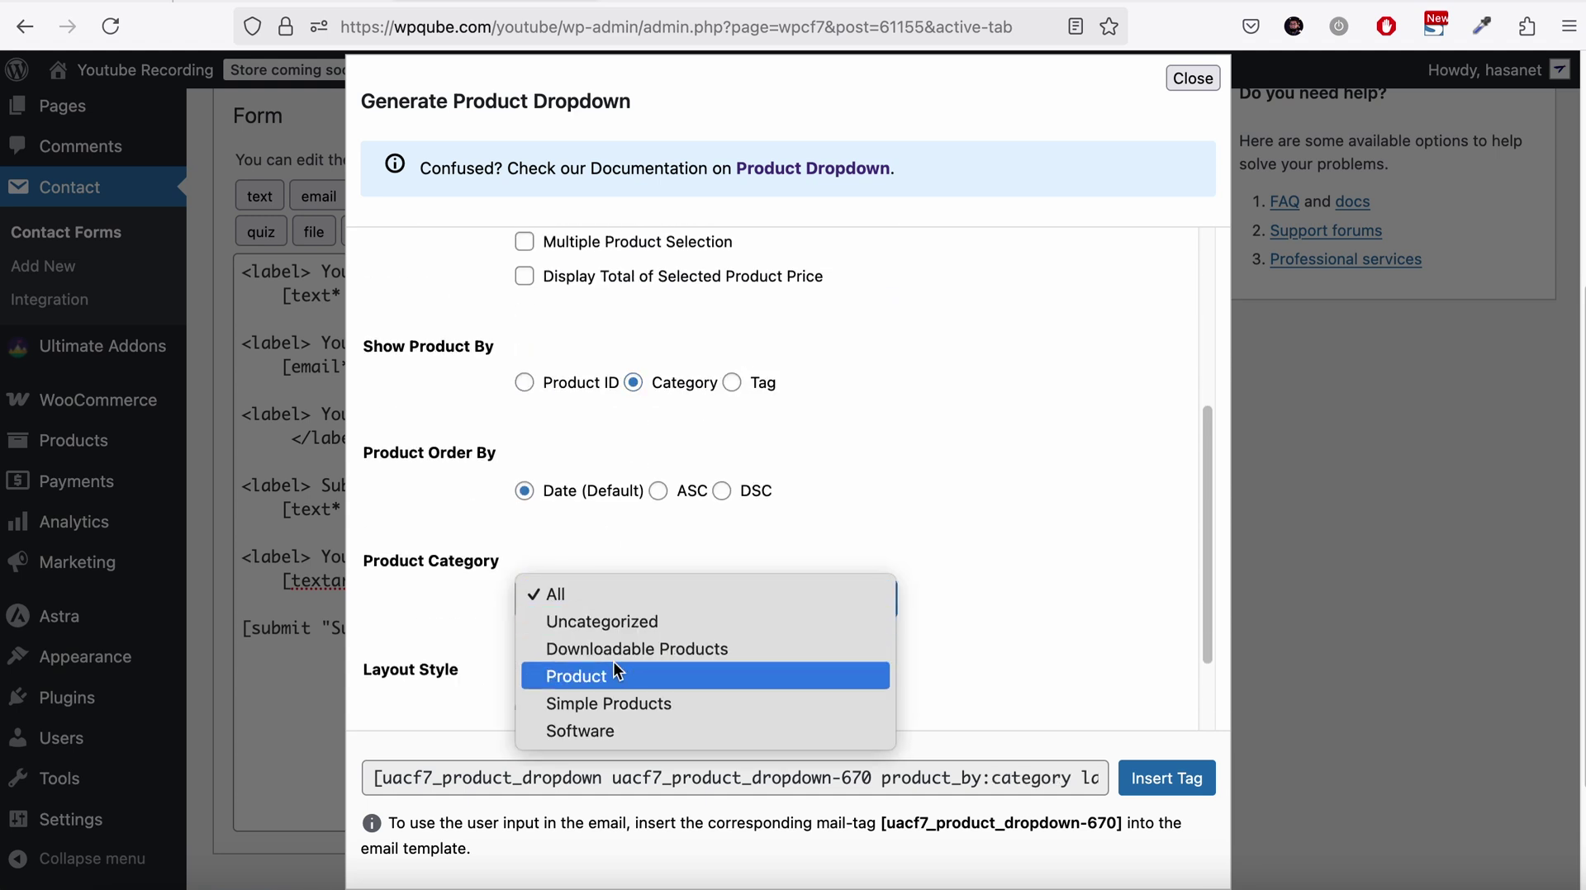
click(613, 665)
click(607, 608)
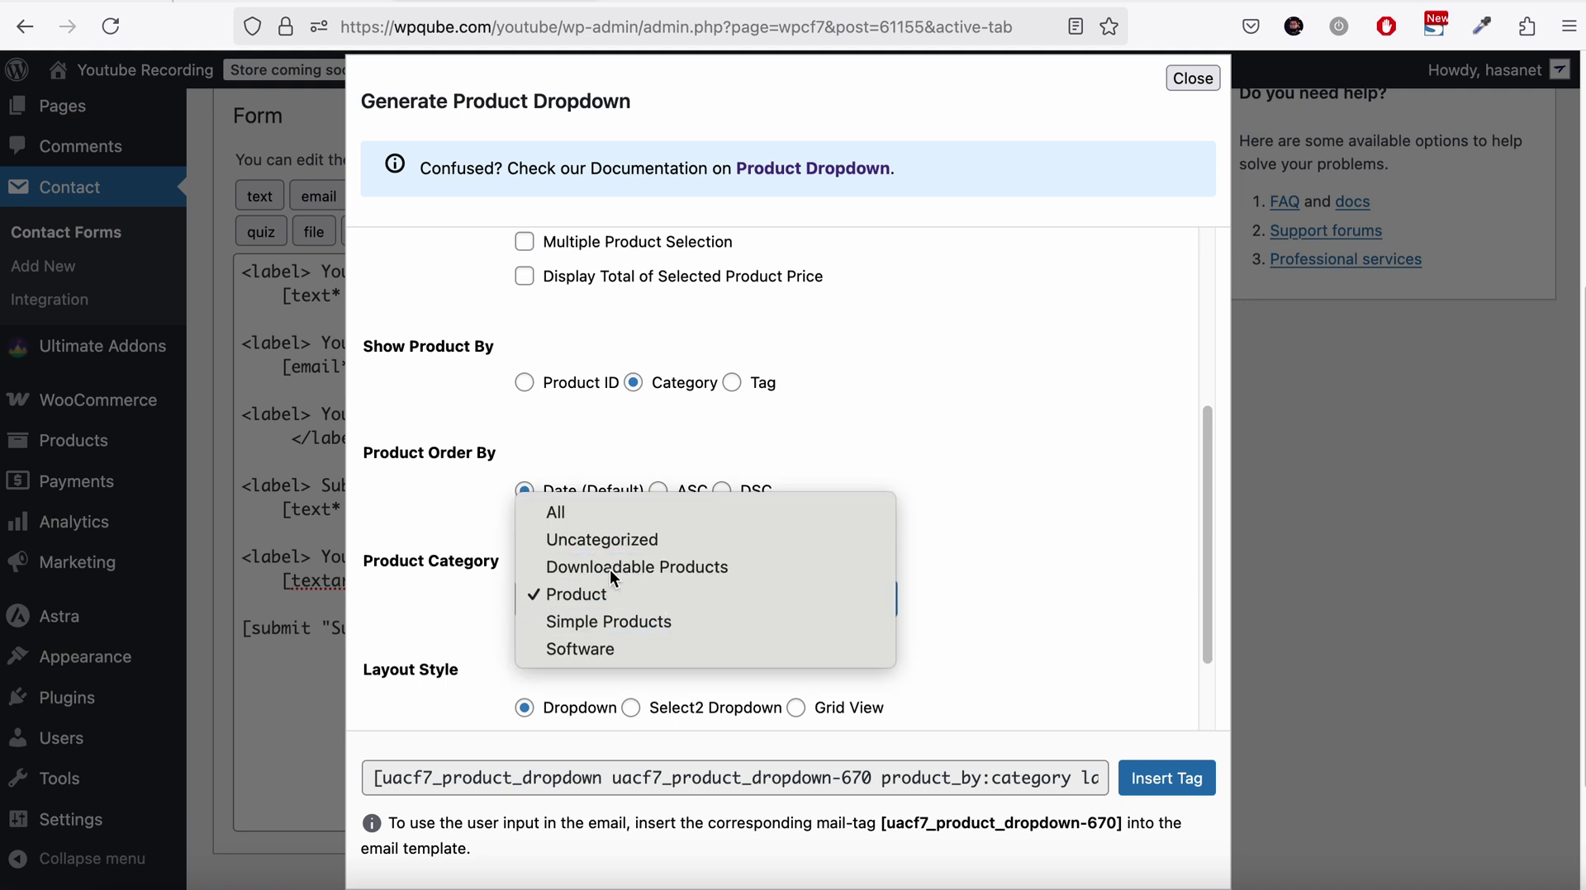
click(610, 568)
scroll(908, 533, down, 1)
click(797, 610)
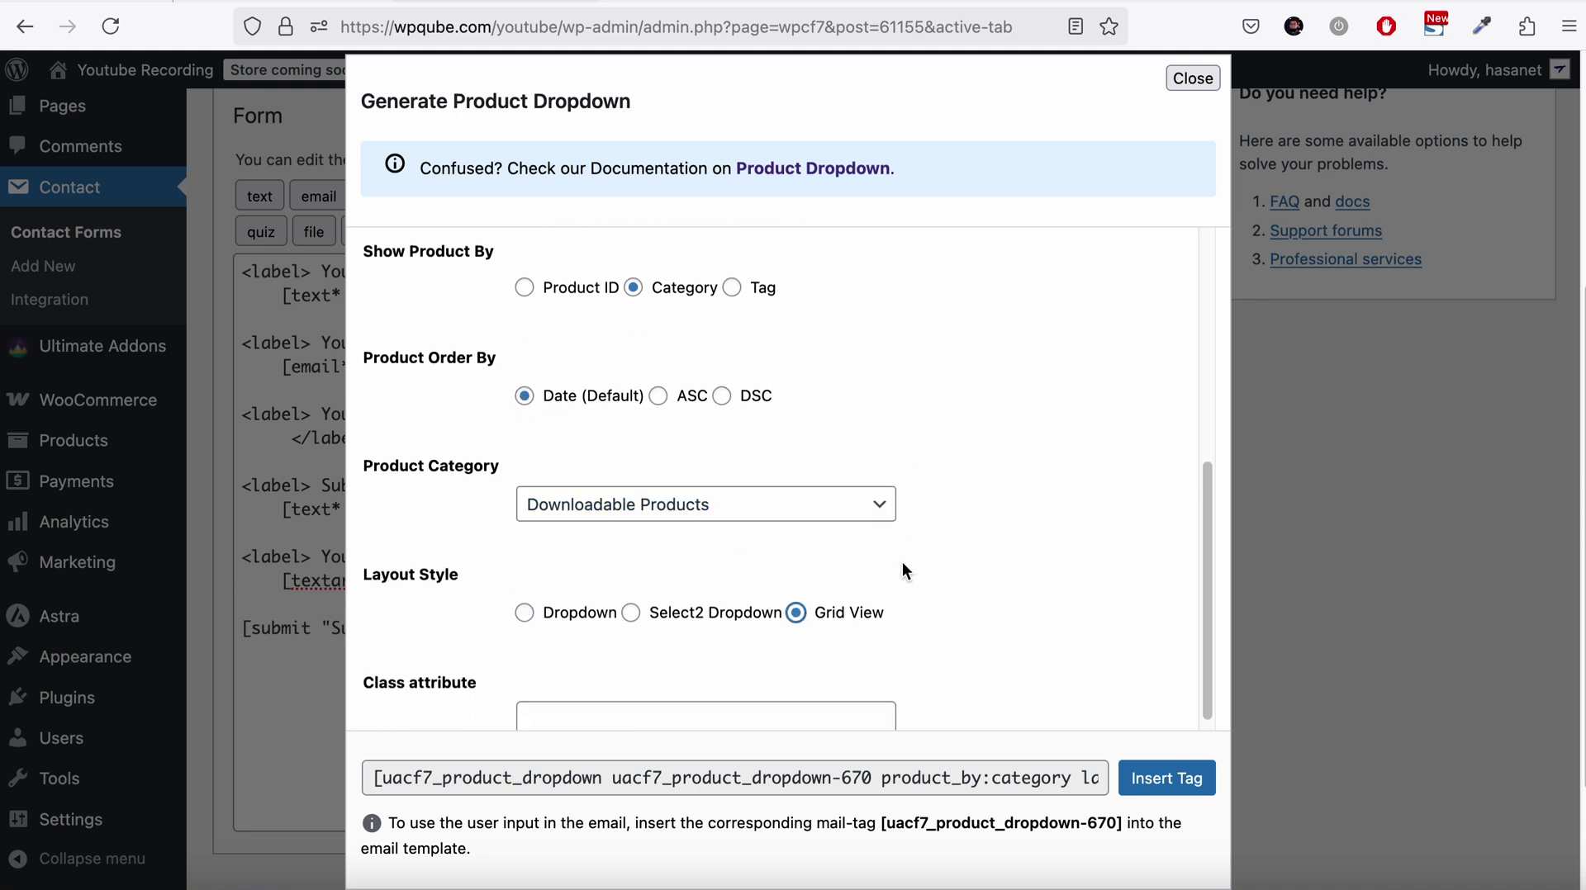
scroll(903, 565, down, 1)
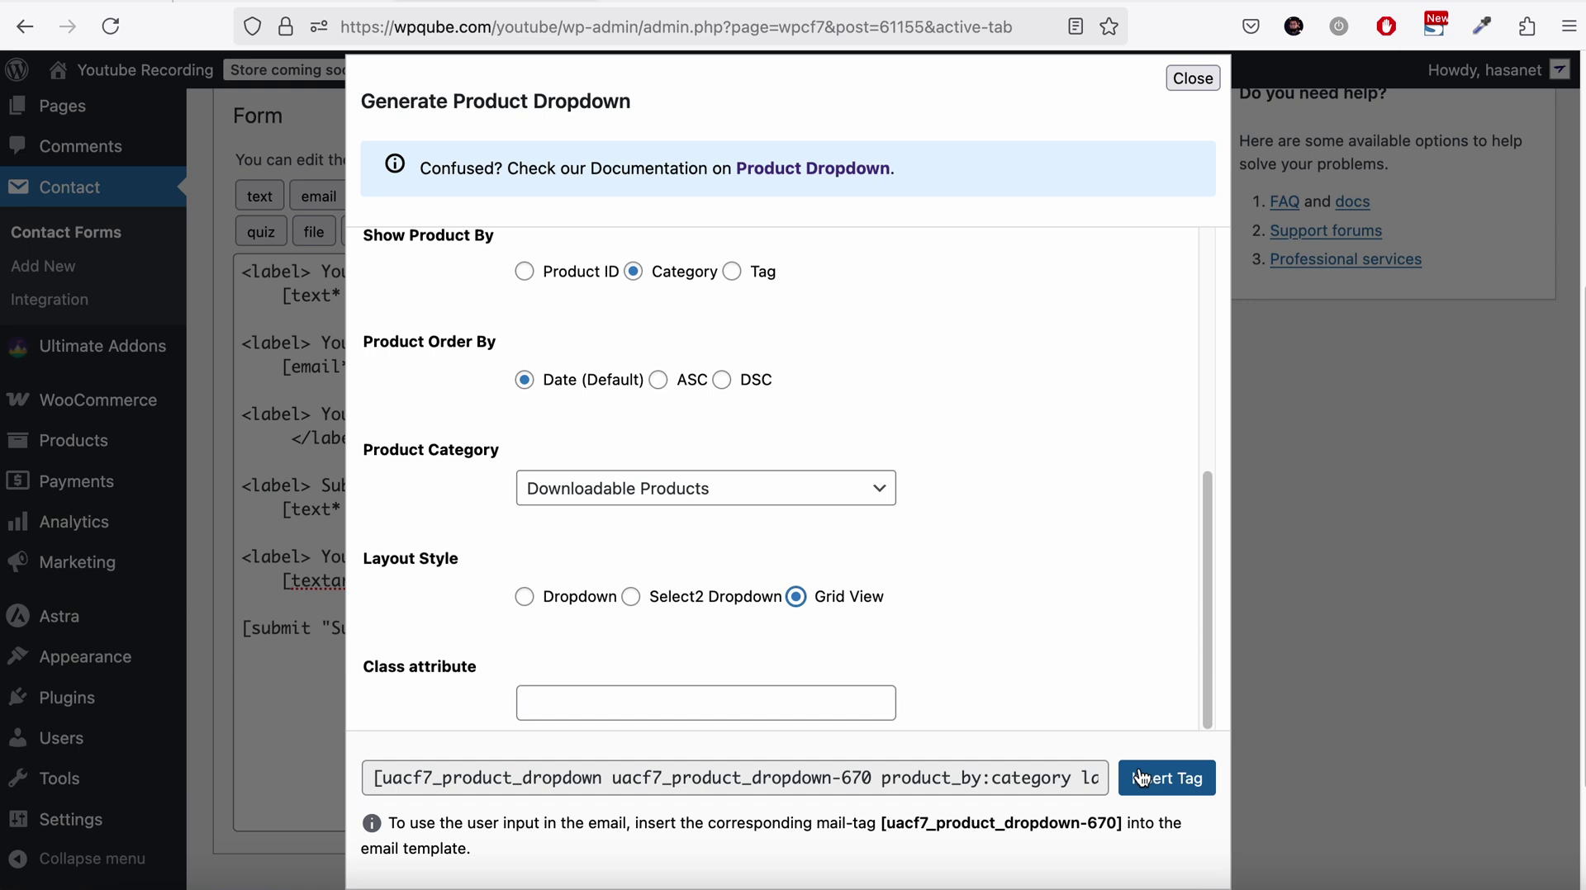
click(1166, 778)
Save the Woo (Pro) contact form
scroll(1156, 537, down, 3)
scroll(1282, 494, up, 6)
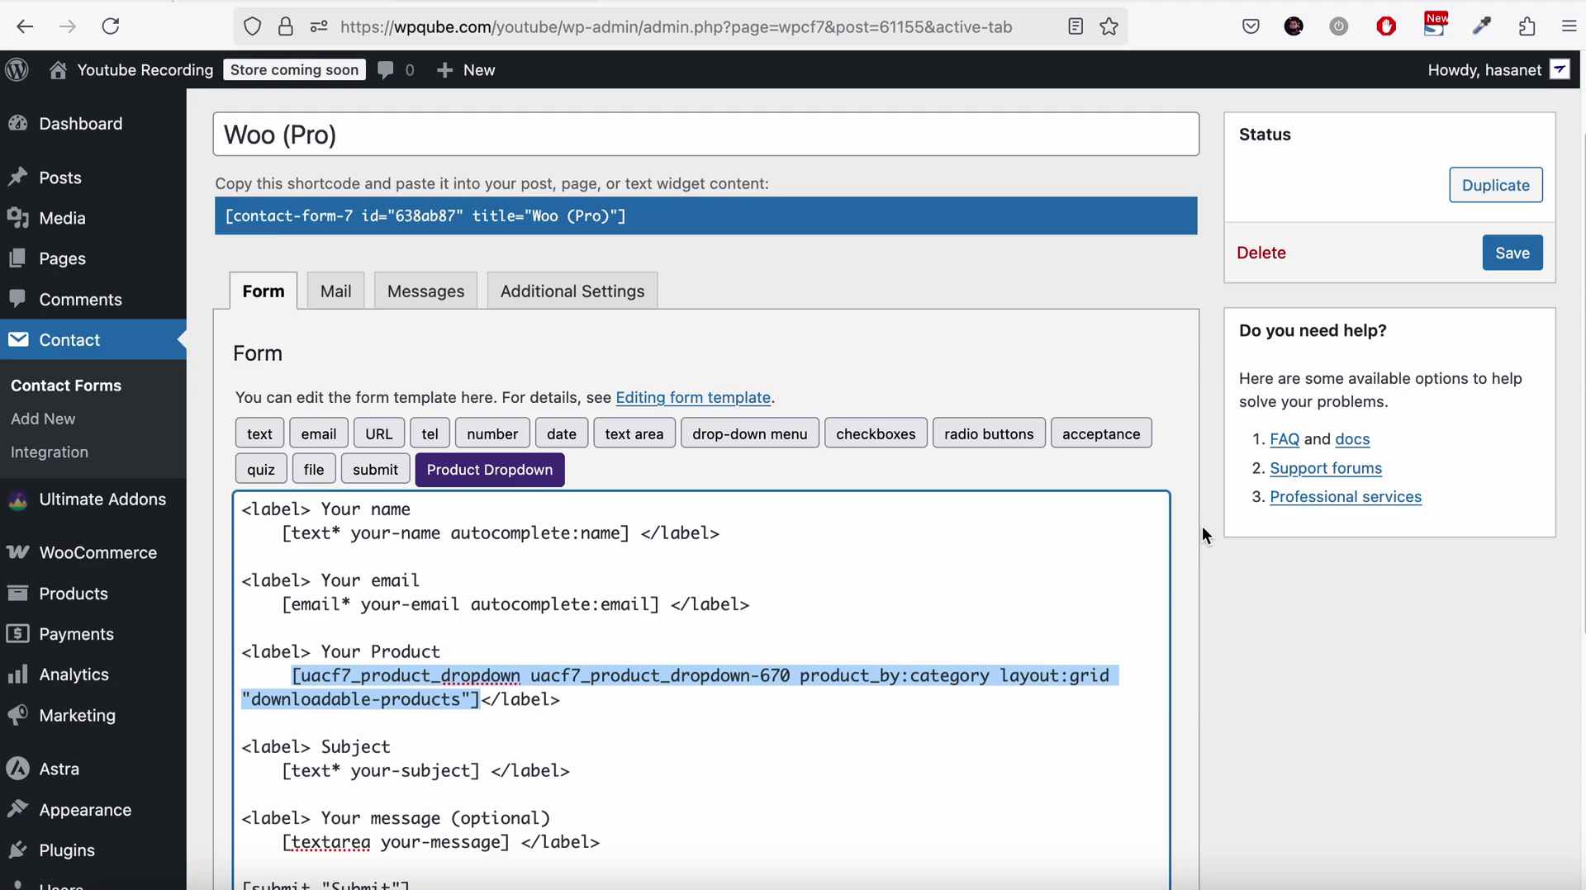
click(1508, 378)
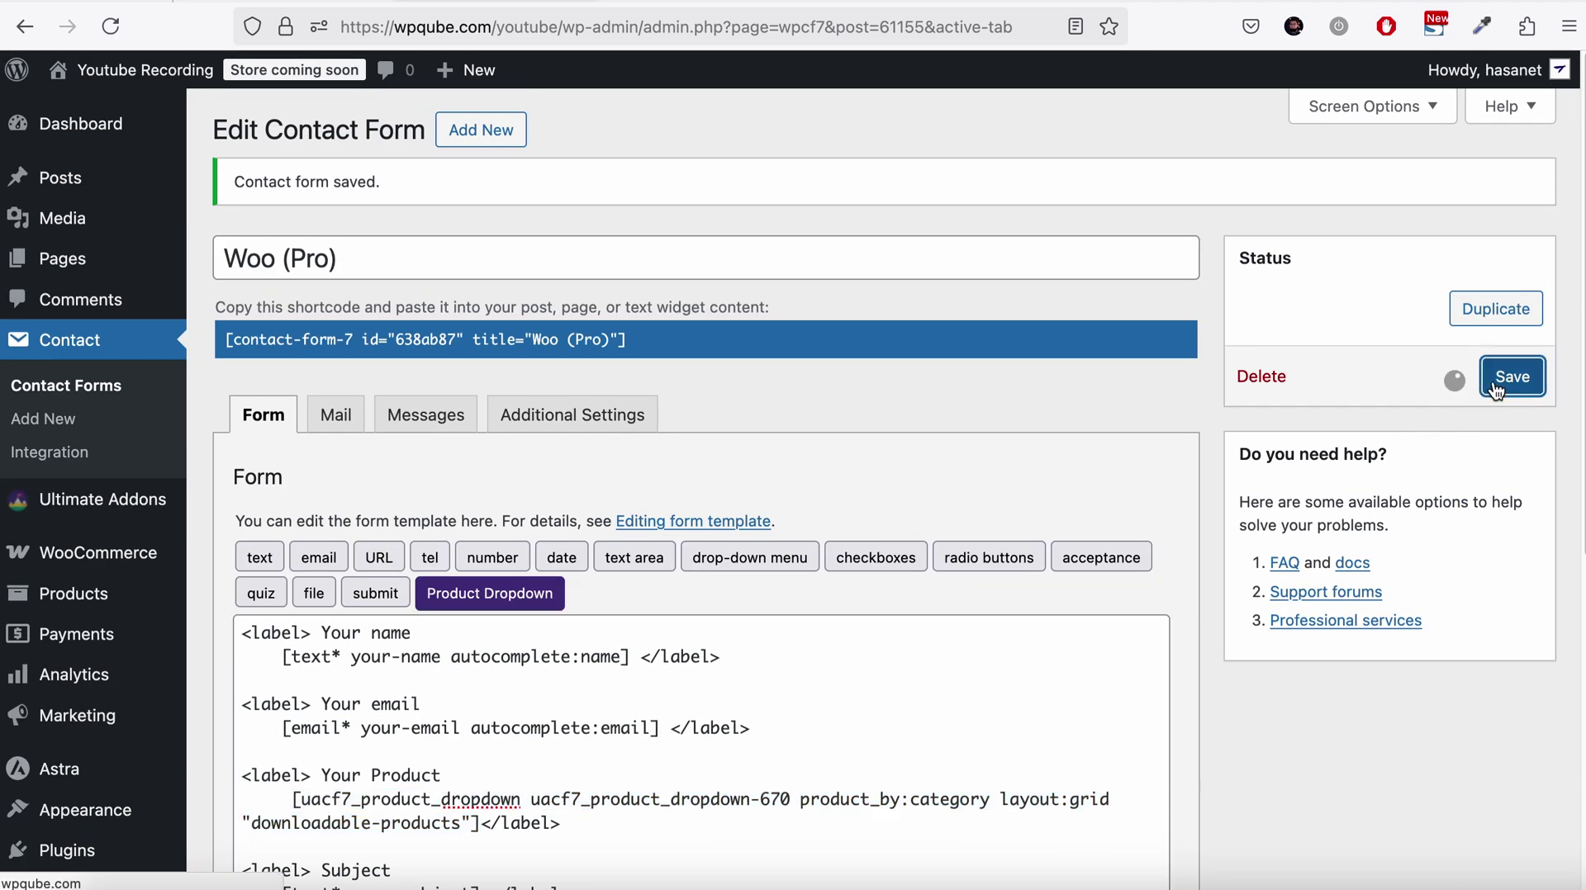
Switch on the WooCommerce Checkout addon, found by searching 'woo' in All Addons
scroll(780, 408, down, 2)
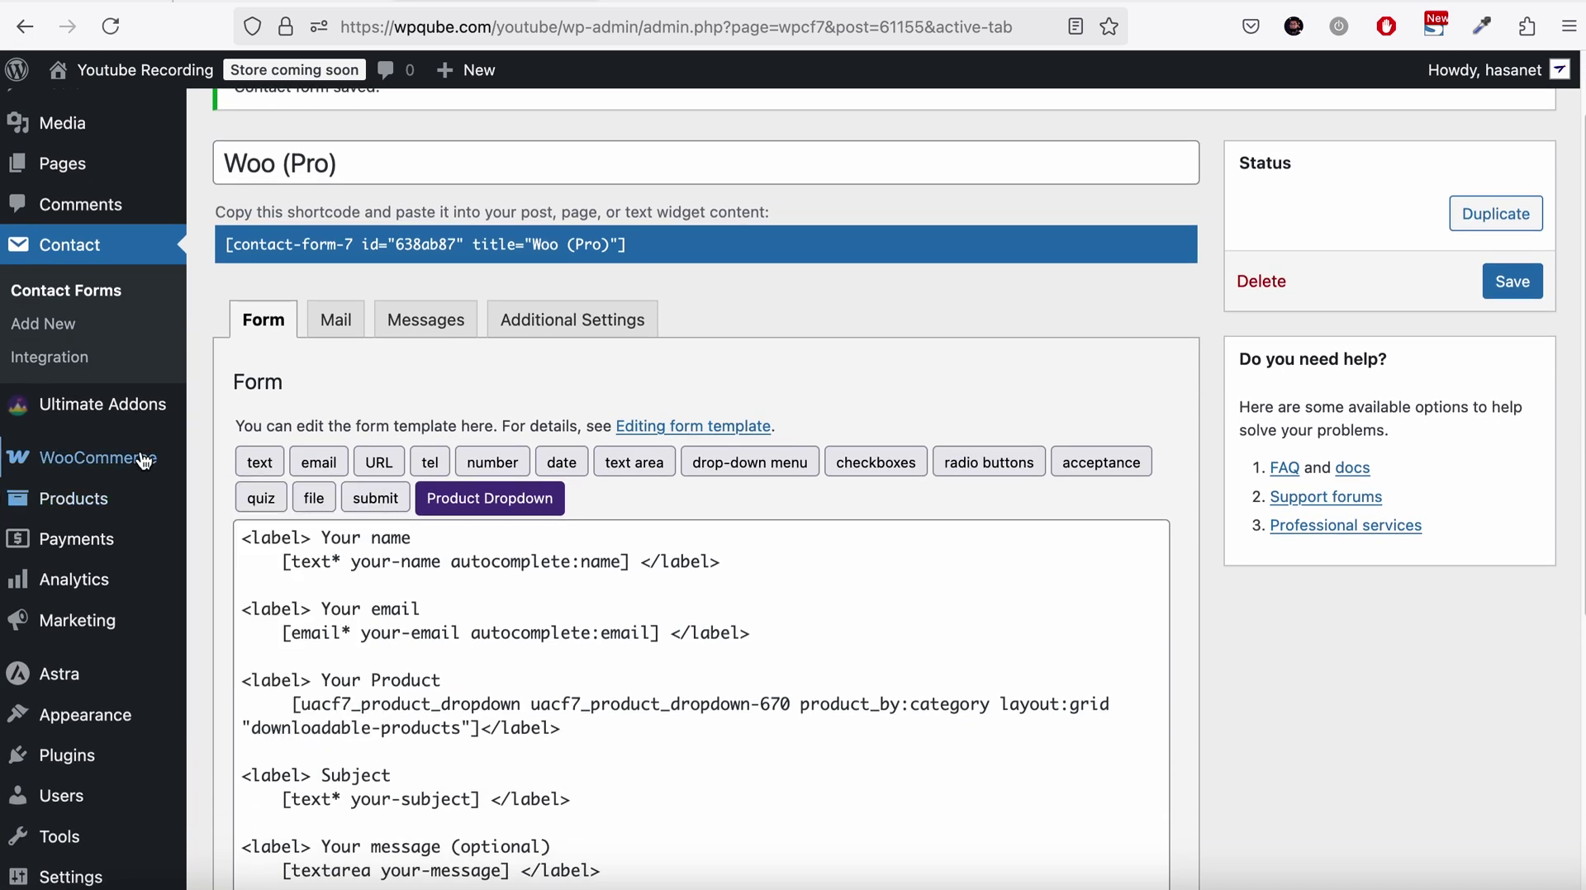
mouse_move(124, 404)
click(237, 413)
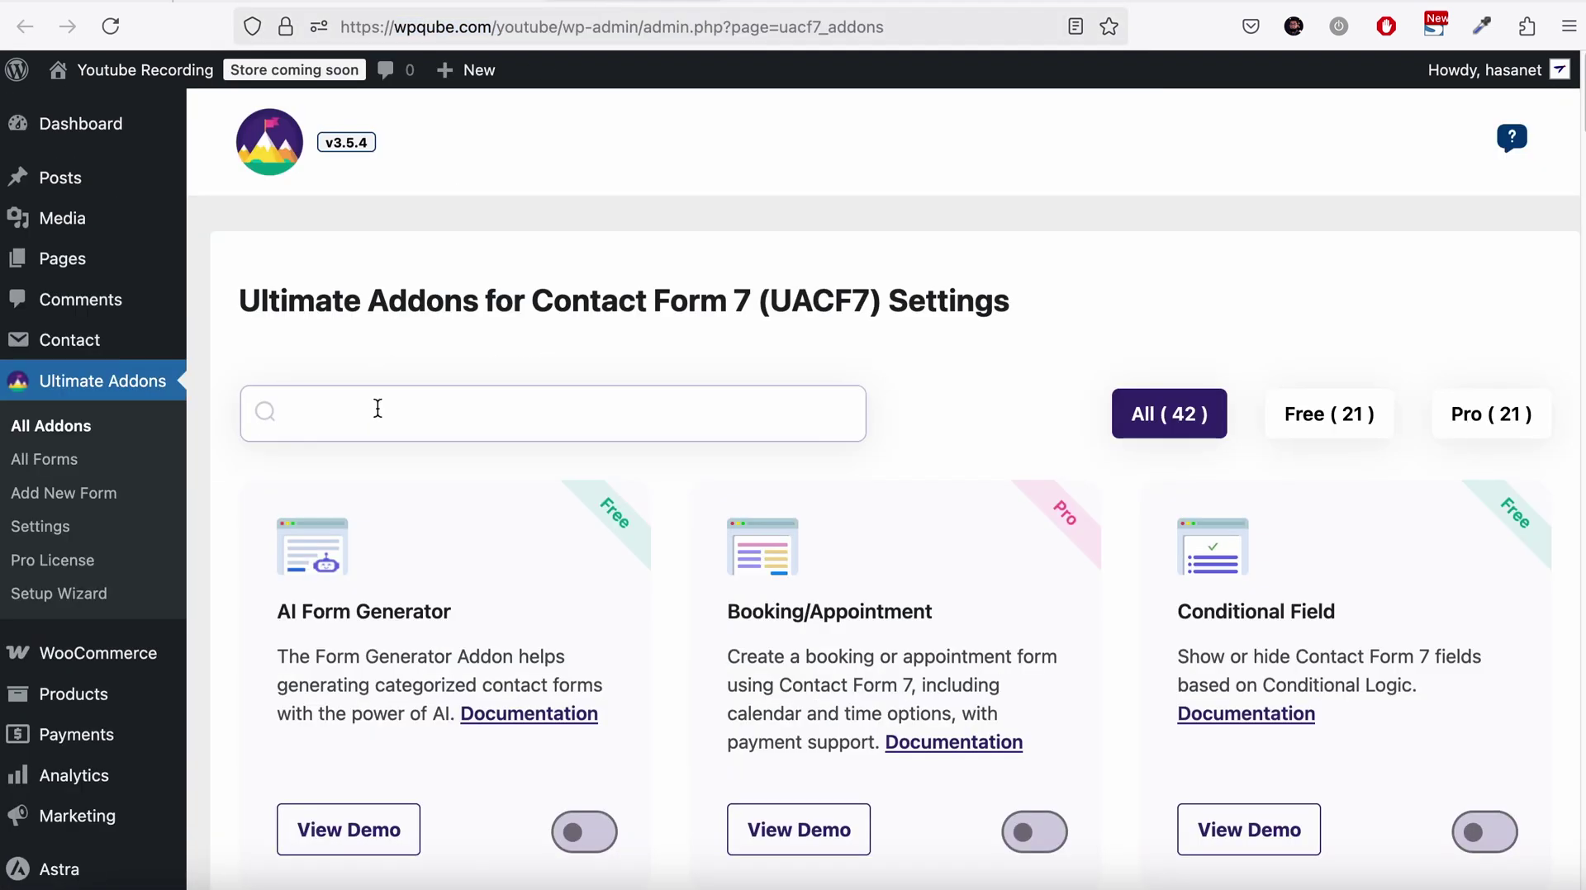
click(377, 408)
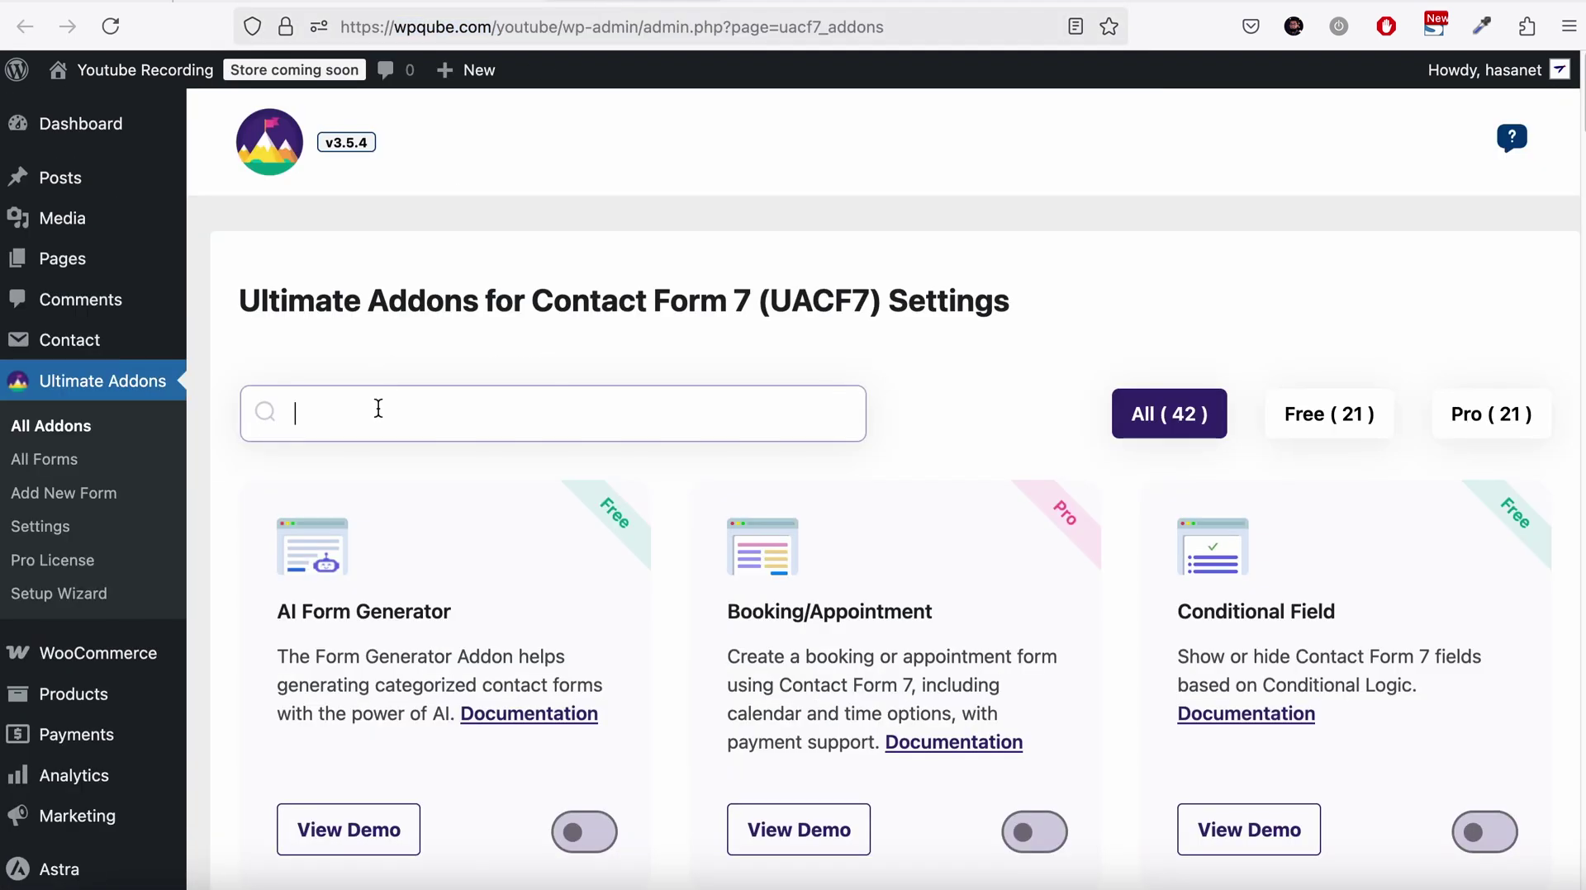
text(woo)
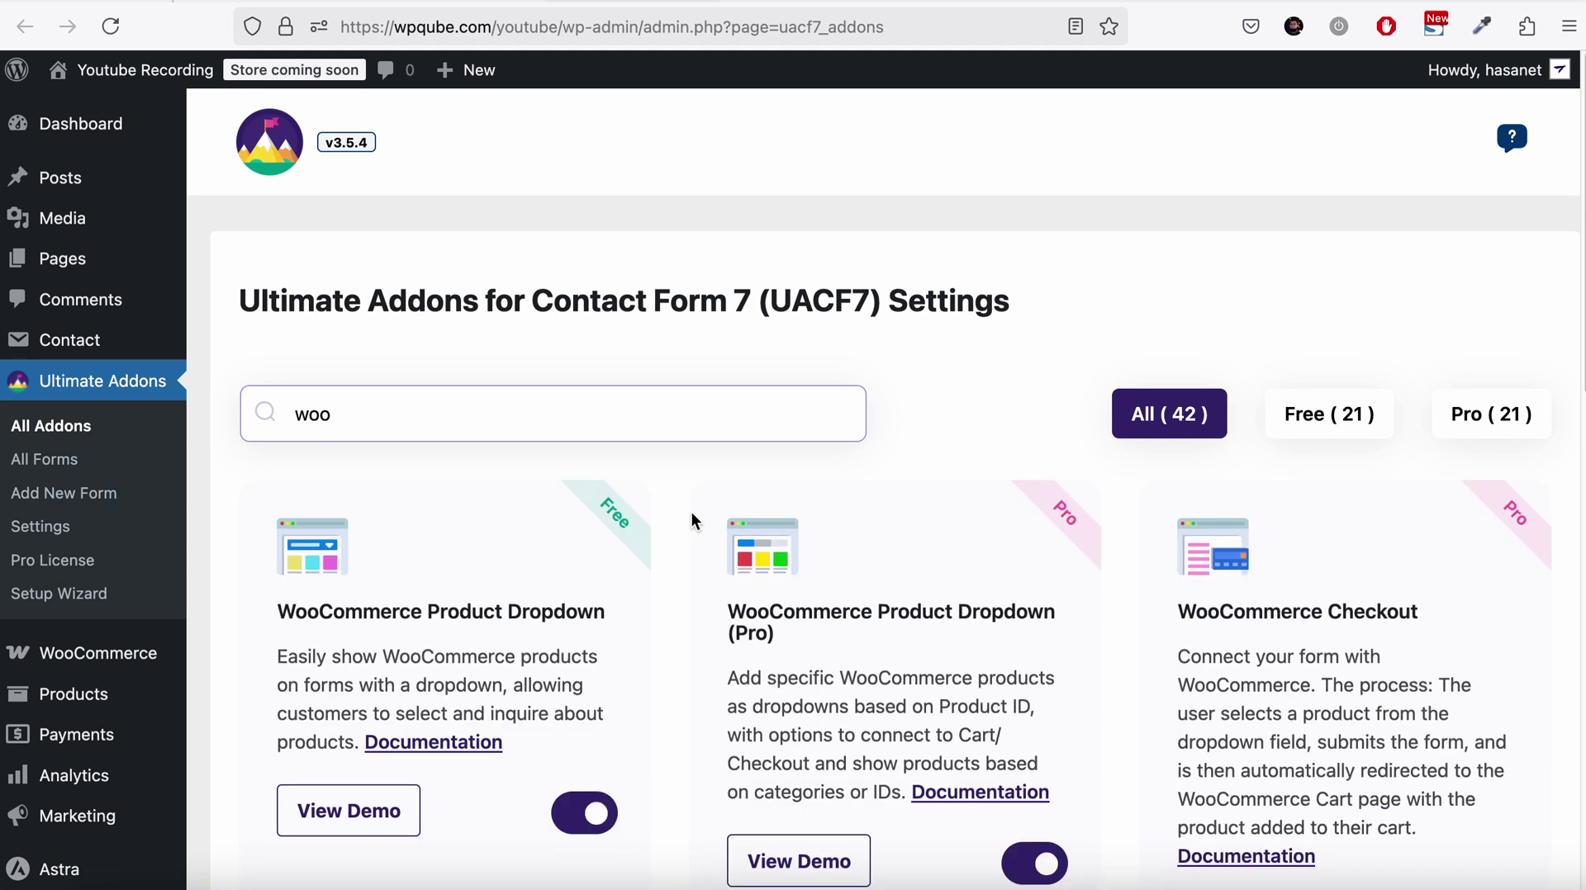
scroll(689, 513, down, 2)
click(1502, 818)
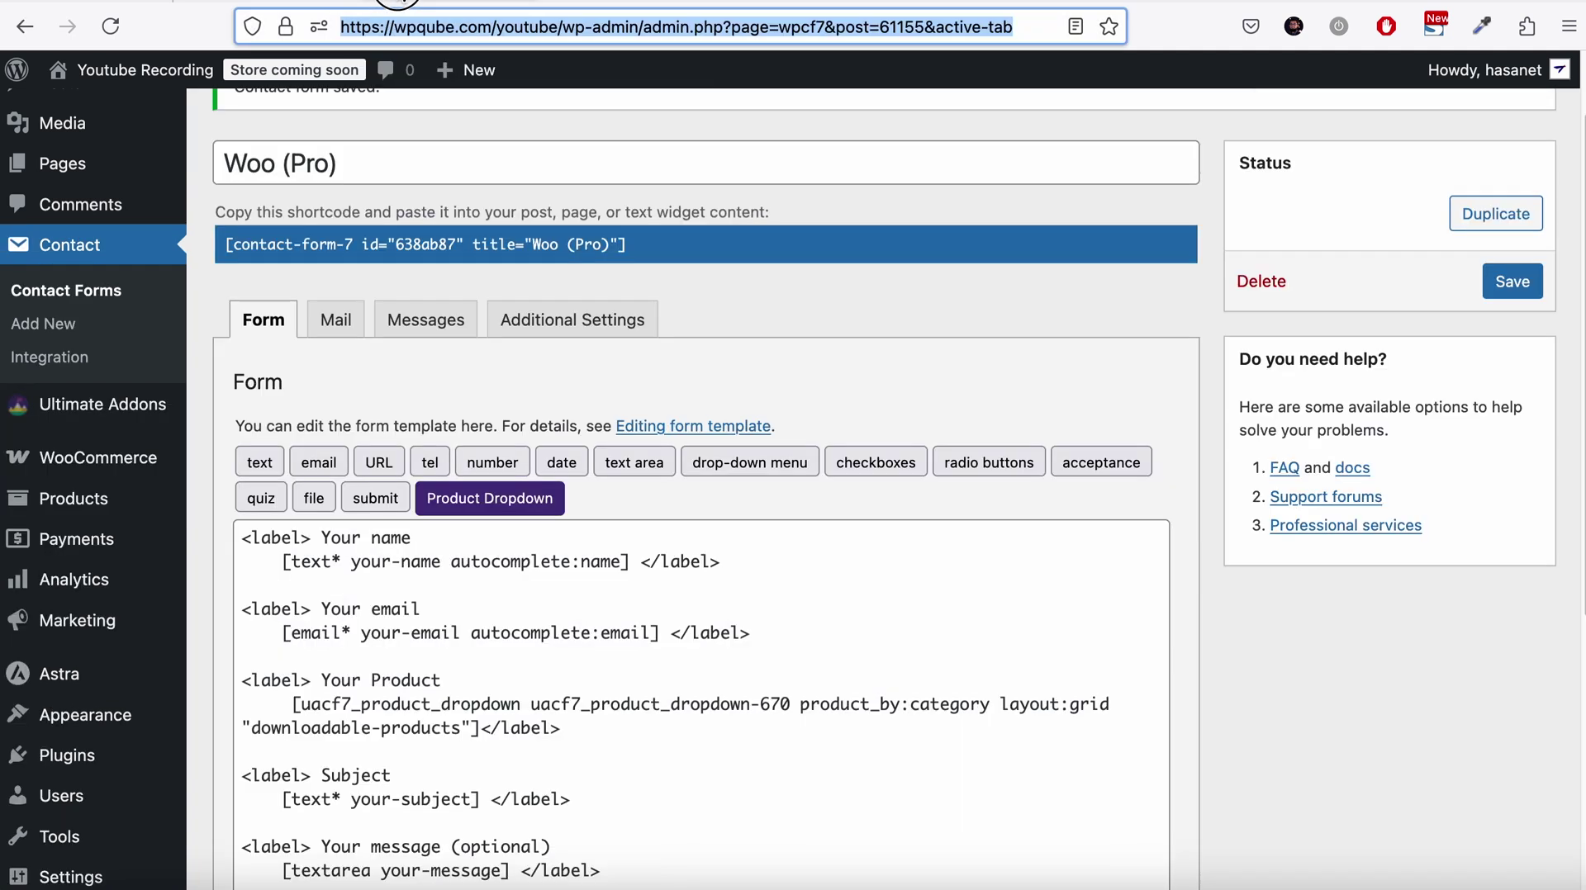
Reload the form editor, set Enable Woo Checkout and Track order to Yes, and save
click(110, 27)
scroll(794, 269, down, 9)
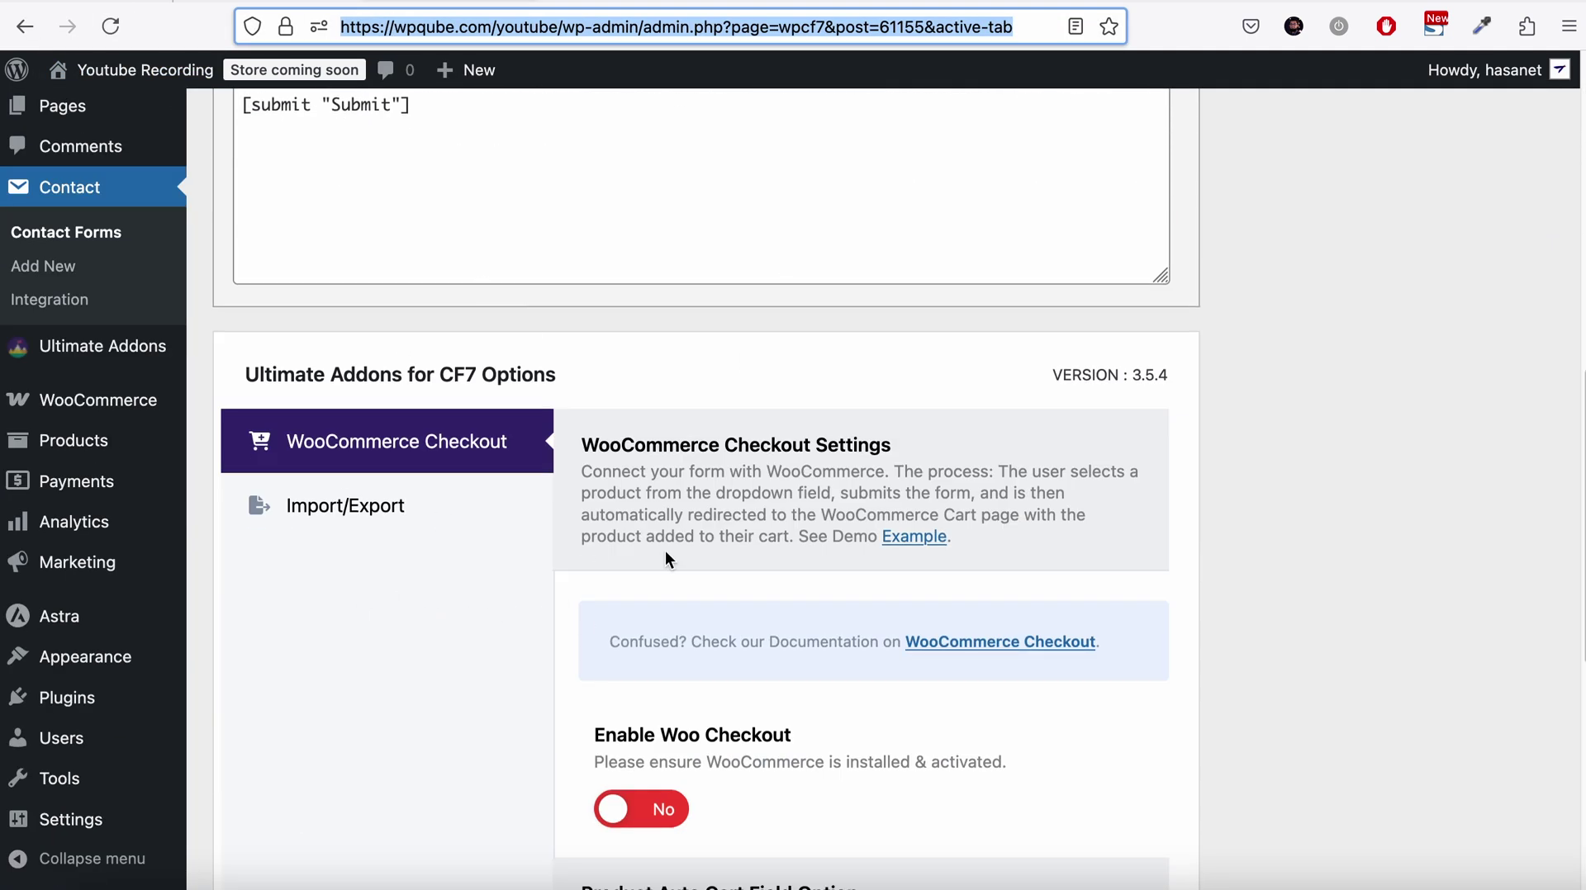
scroll(667, 552, down, 2)
scroll(667, 556, down, 3)
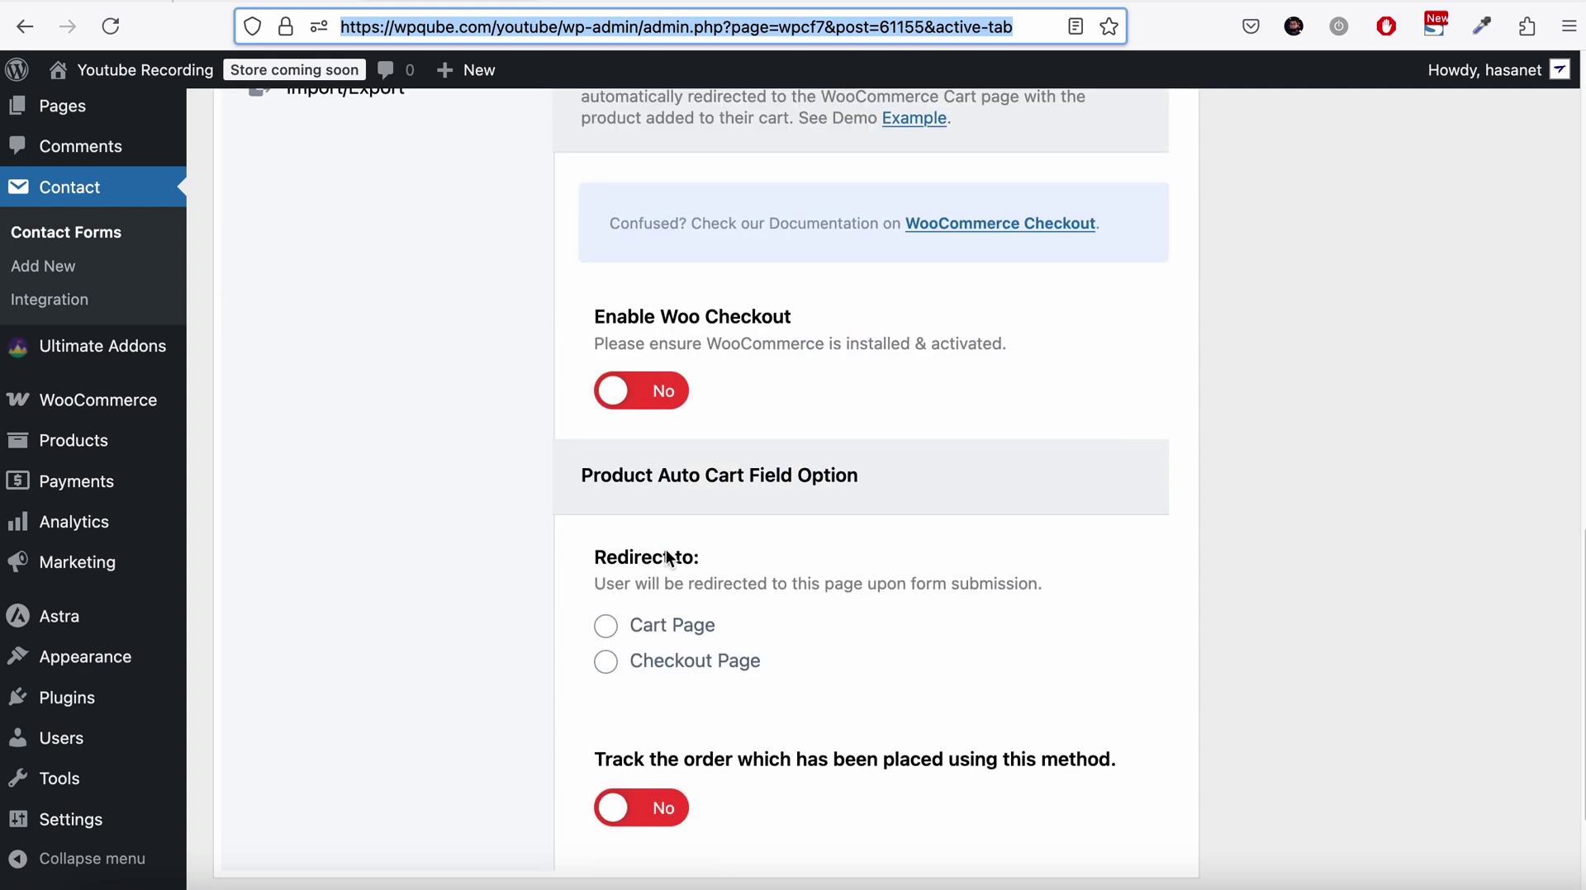
click(670, 411)
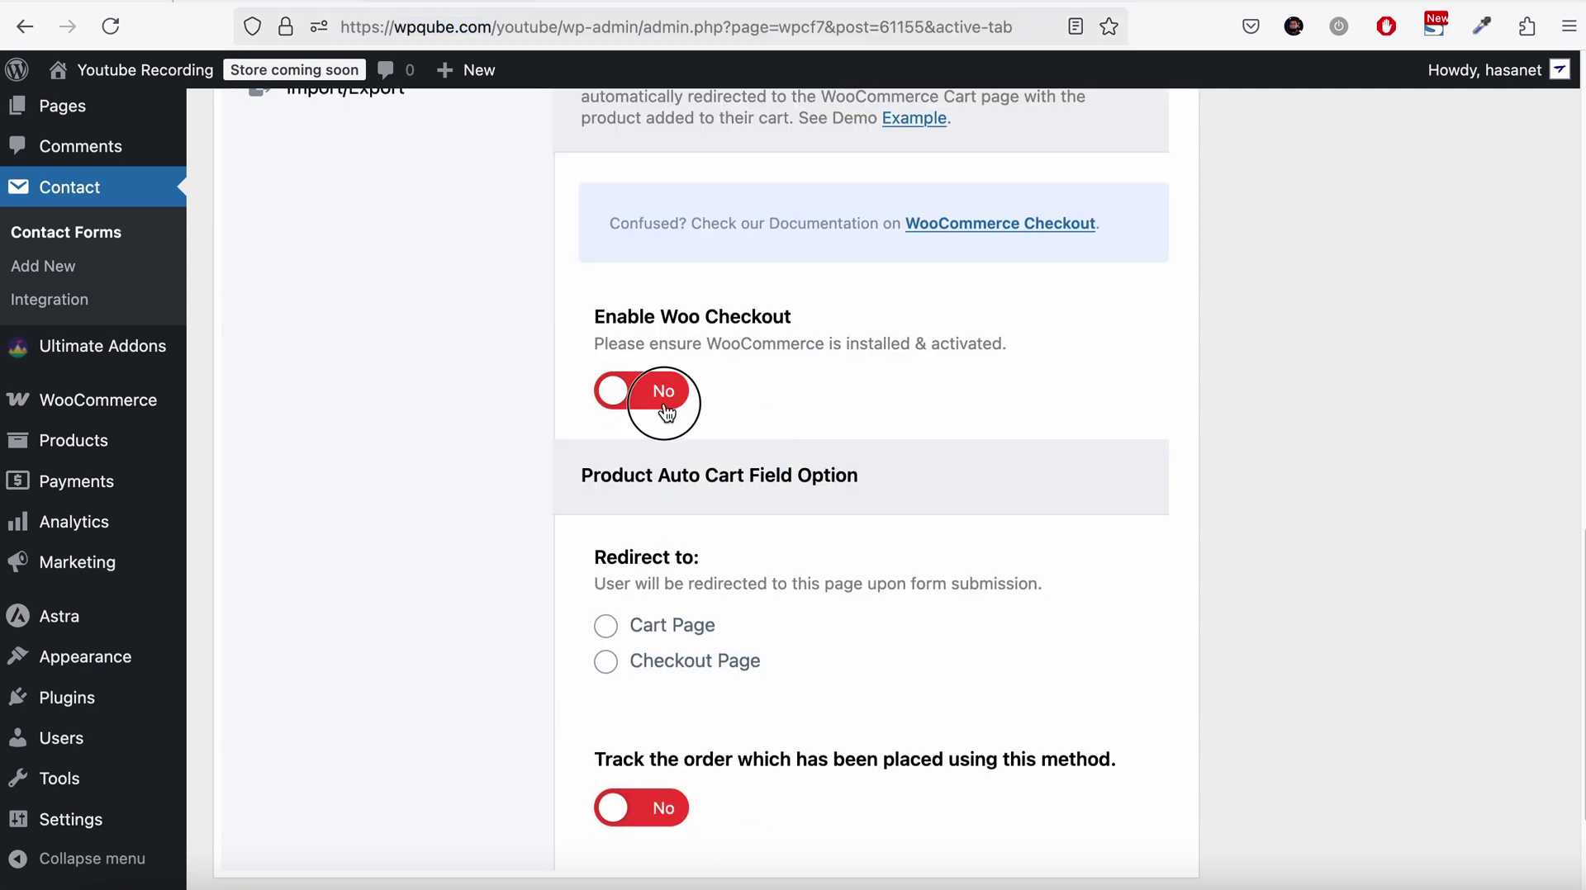
scroll(670, 542, down, 2)
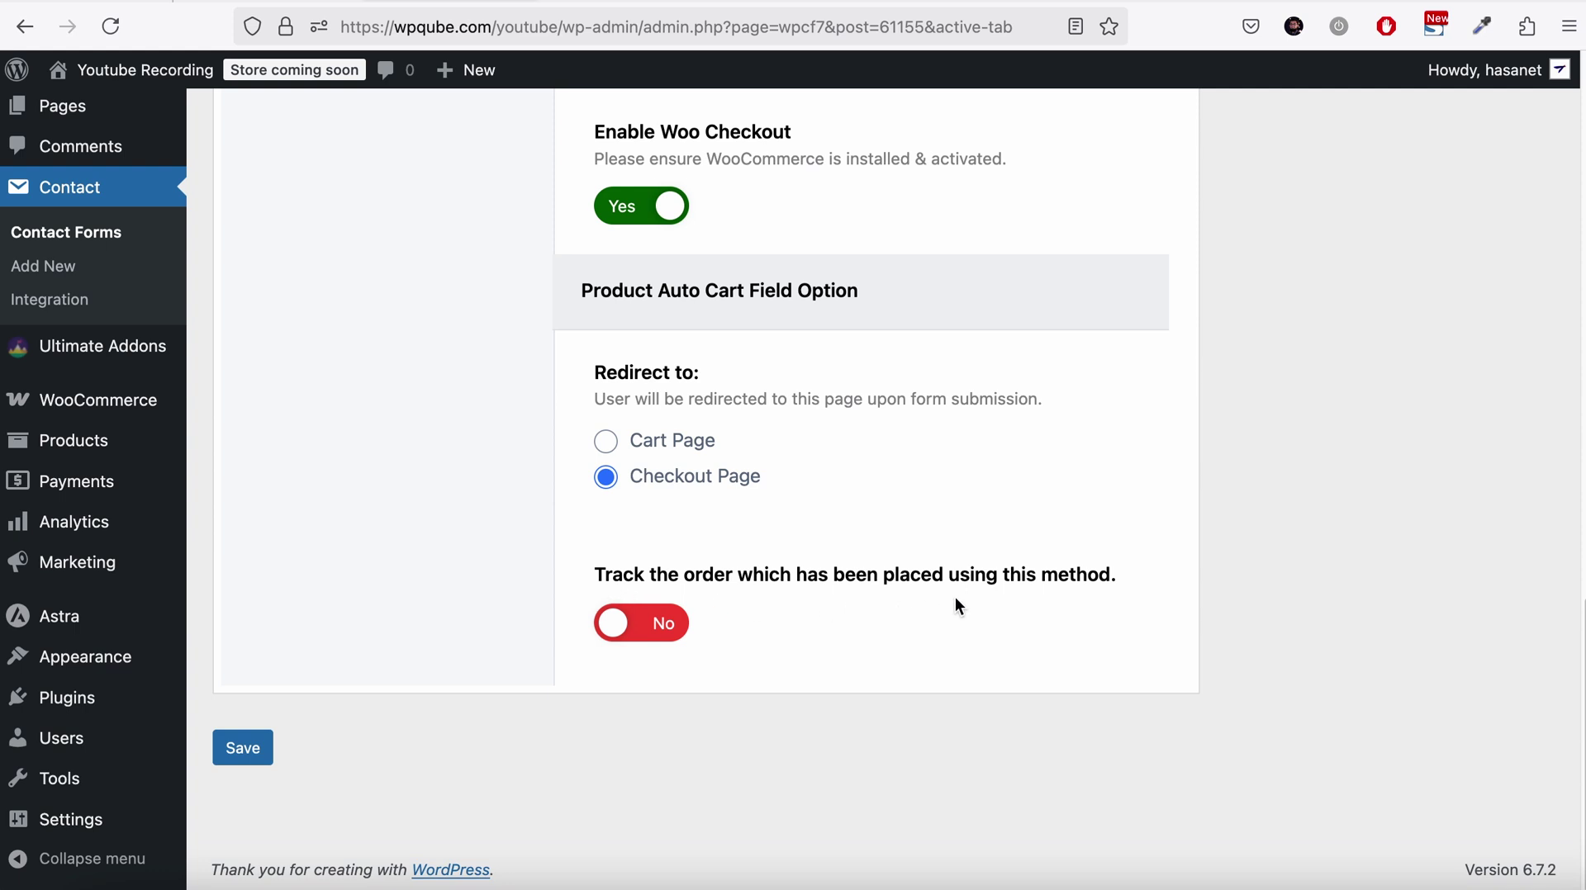
click(665, 625)
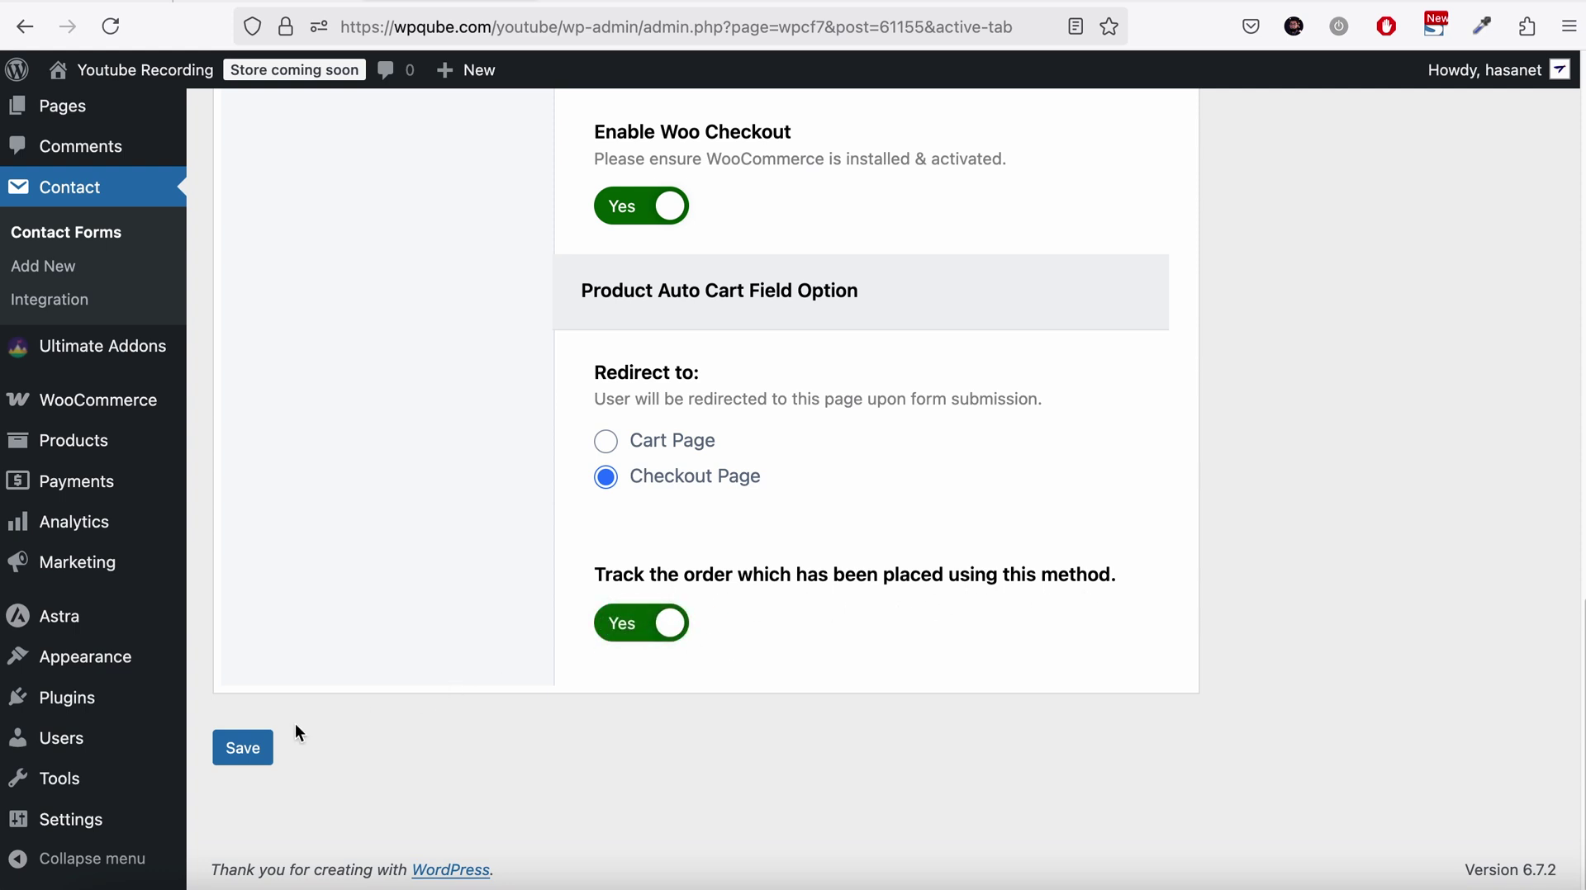
click(253, 749)
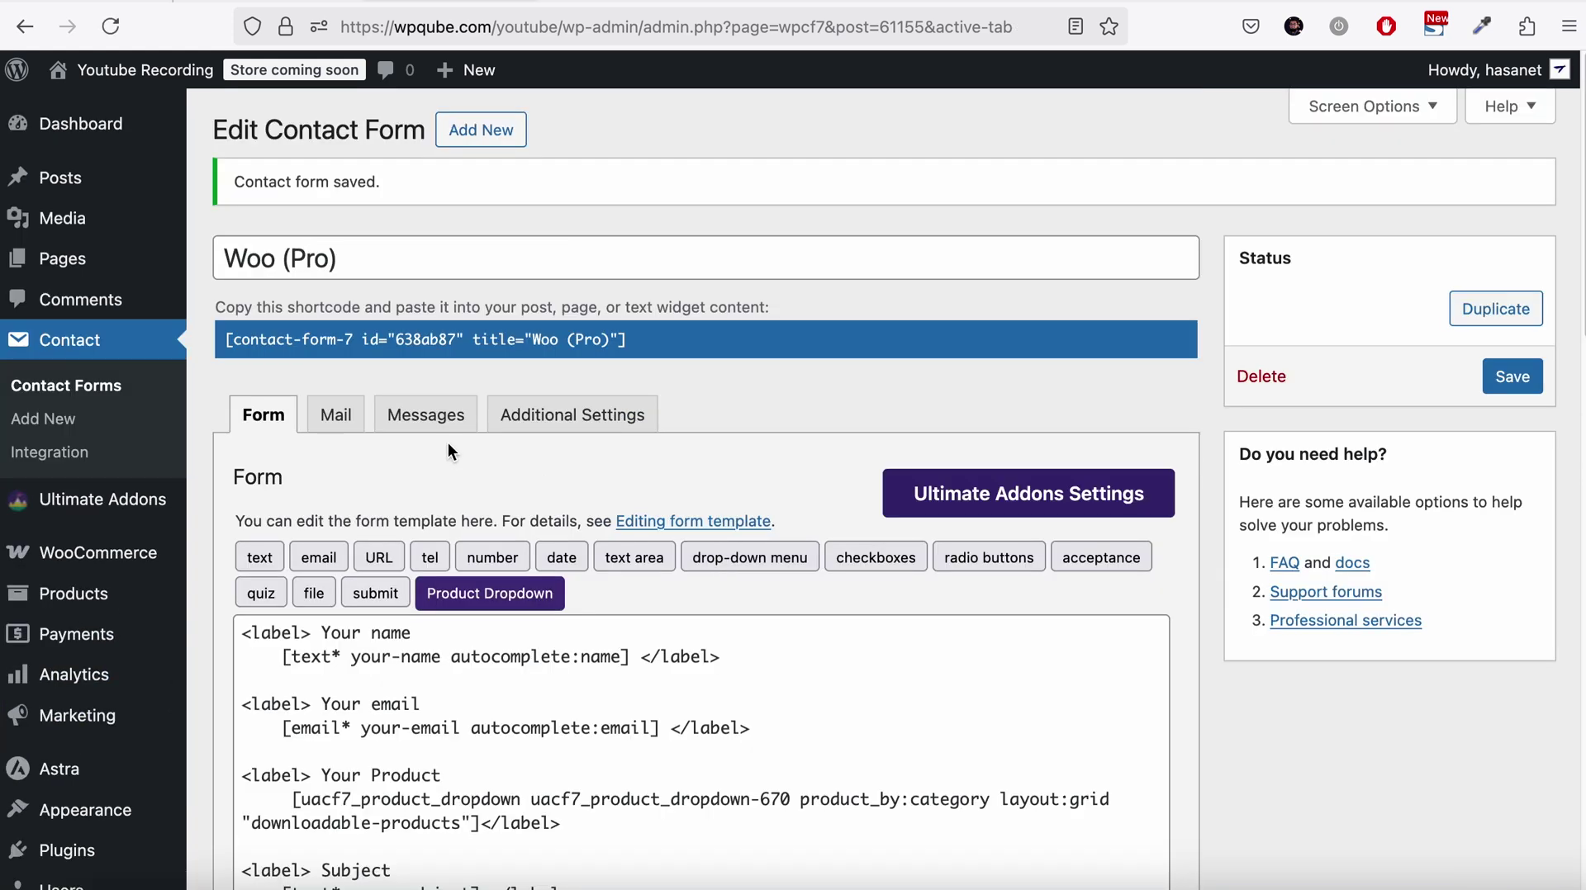
Bring up the live Woo Pro page with its Beanie, Cap, Vneck Tshirt, Album, Single grid
click(106, 272)
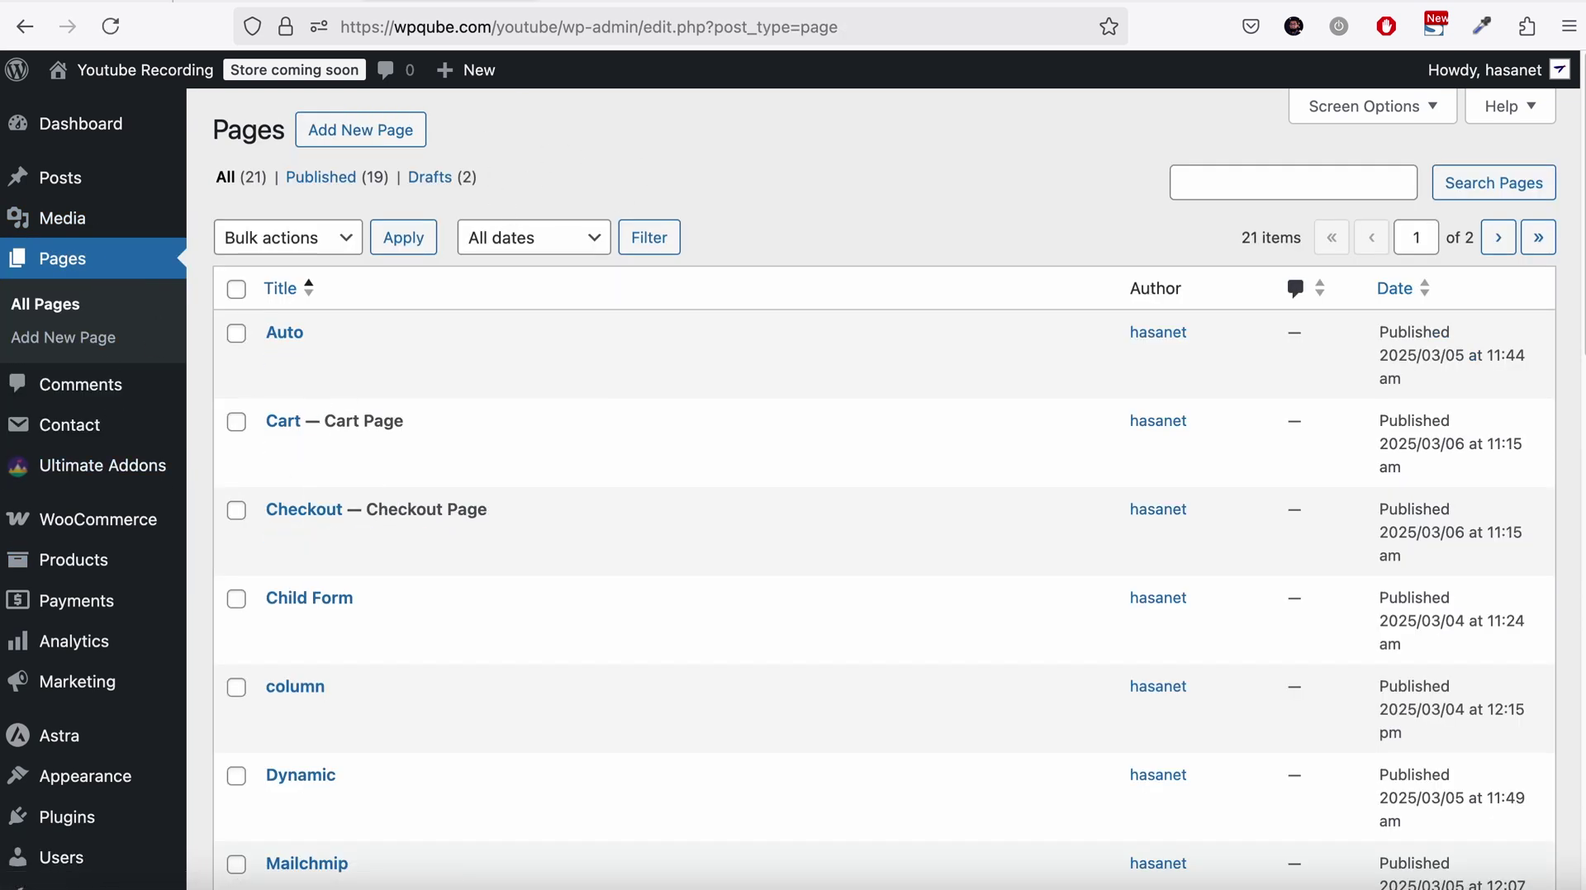
click(784, 1)
Reload the Woo Pro page and enter a name and e-mail address in the form
click(104, 34)
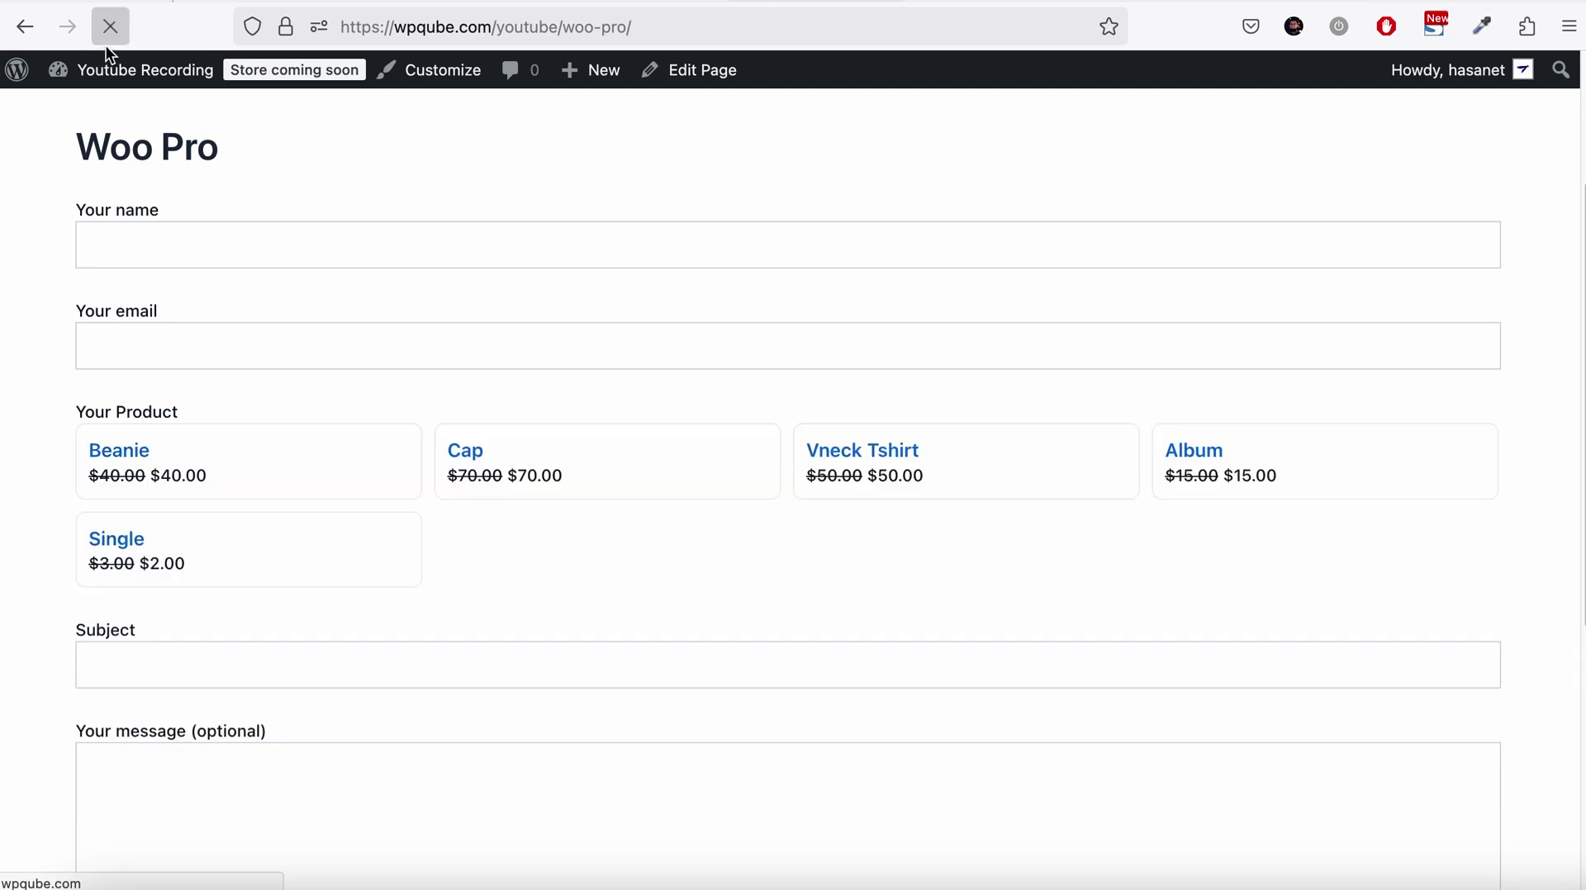
click(202, 237)
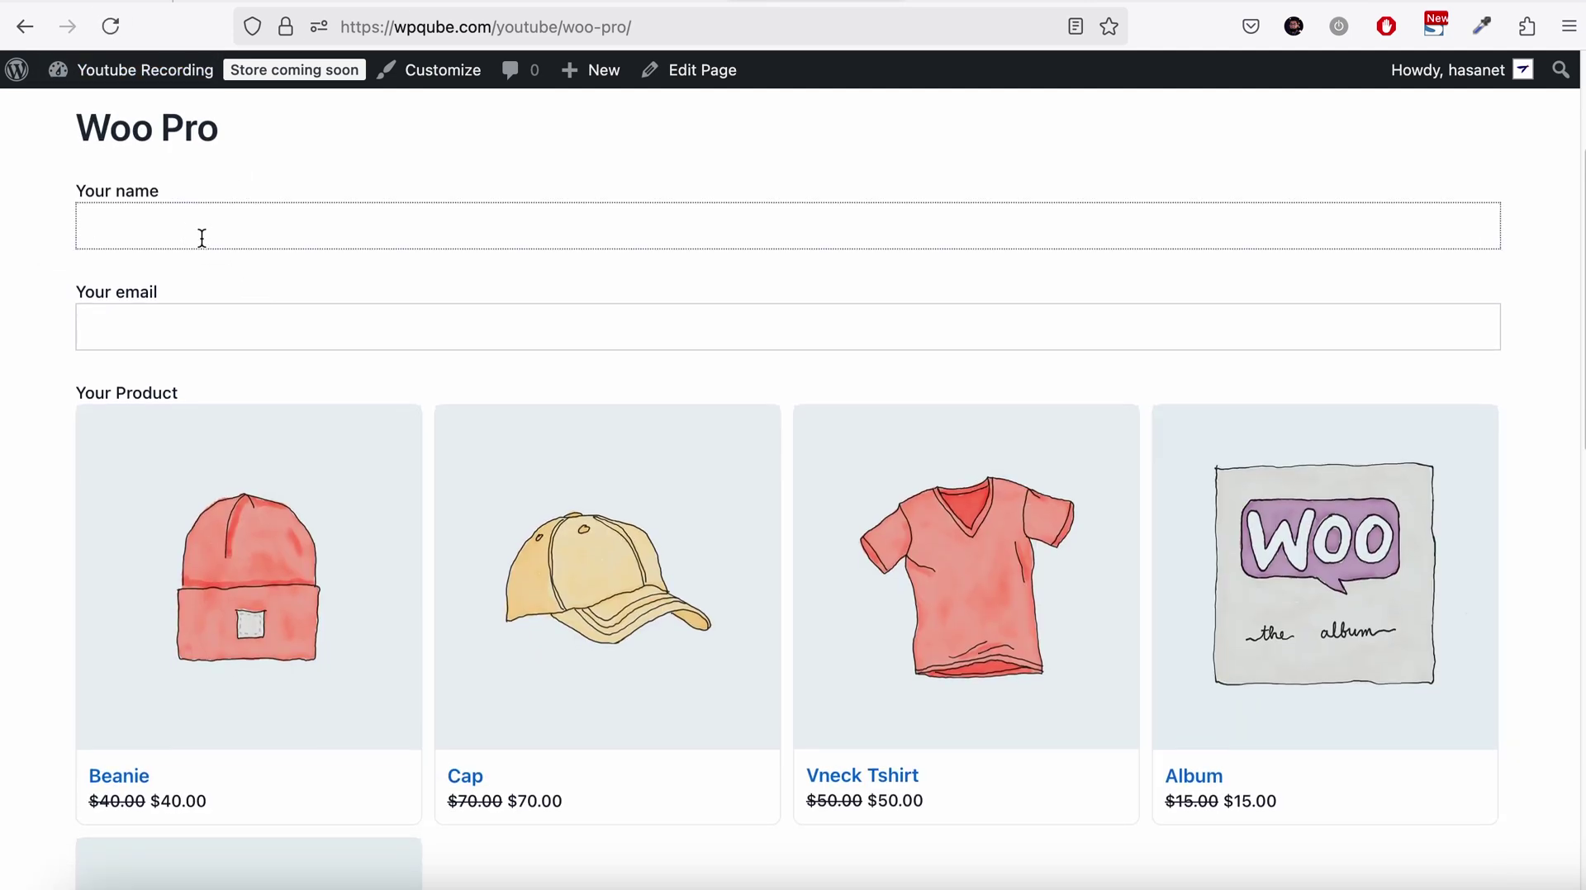
key(Tab)
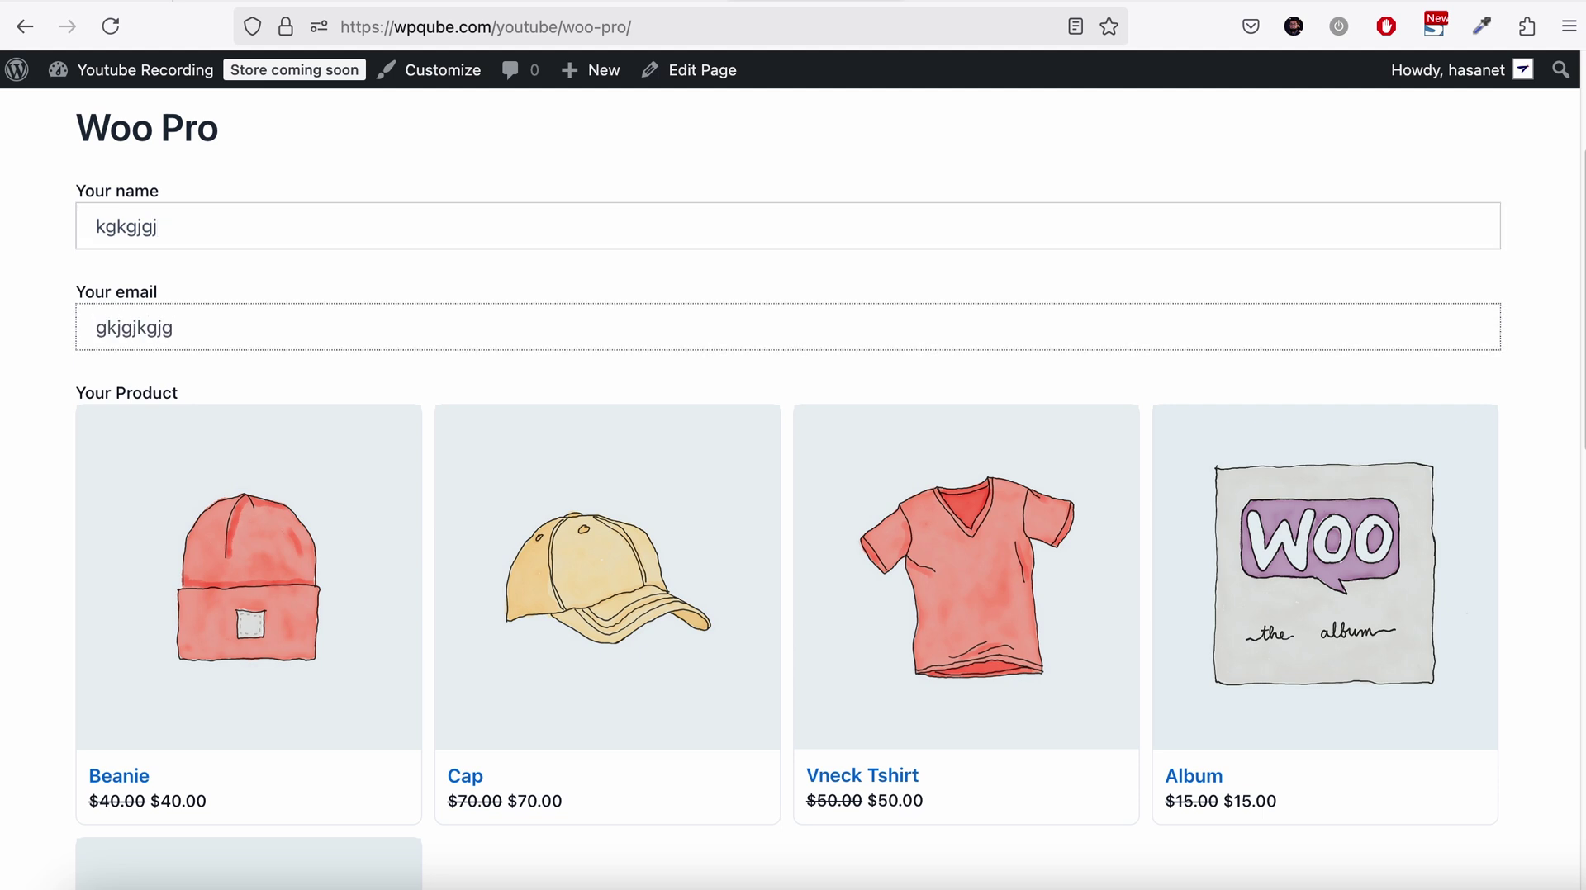
Browse the product grid and click into the Subject field
scroll(573, 417, down, 3)
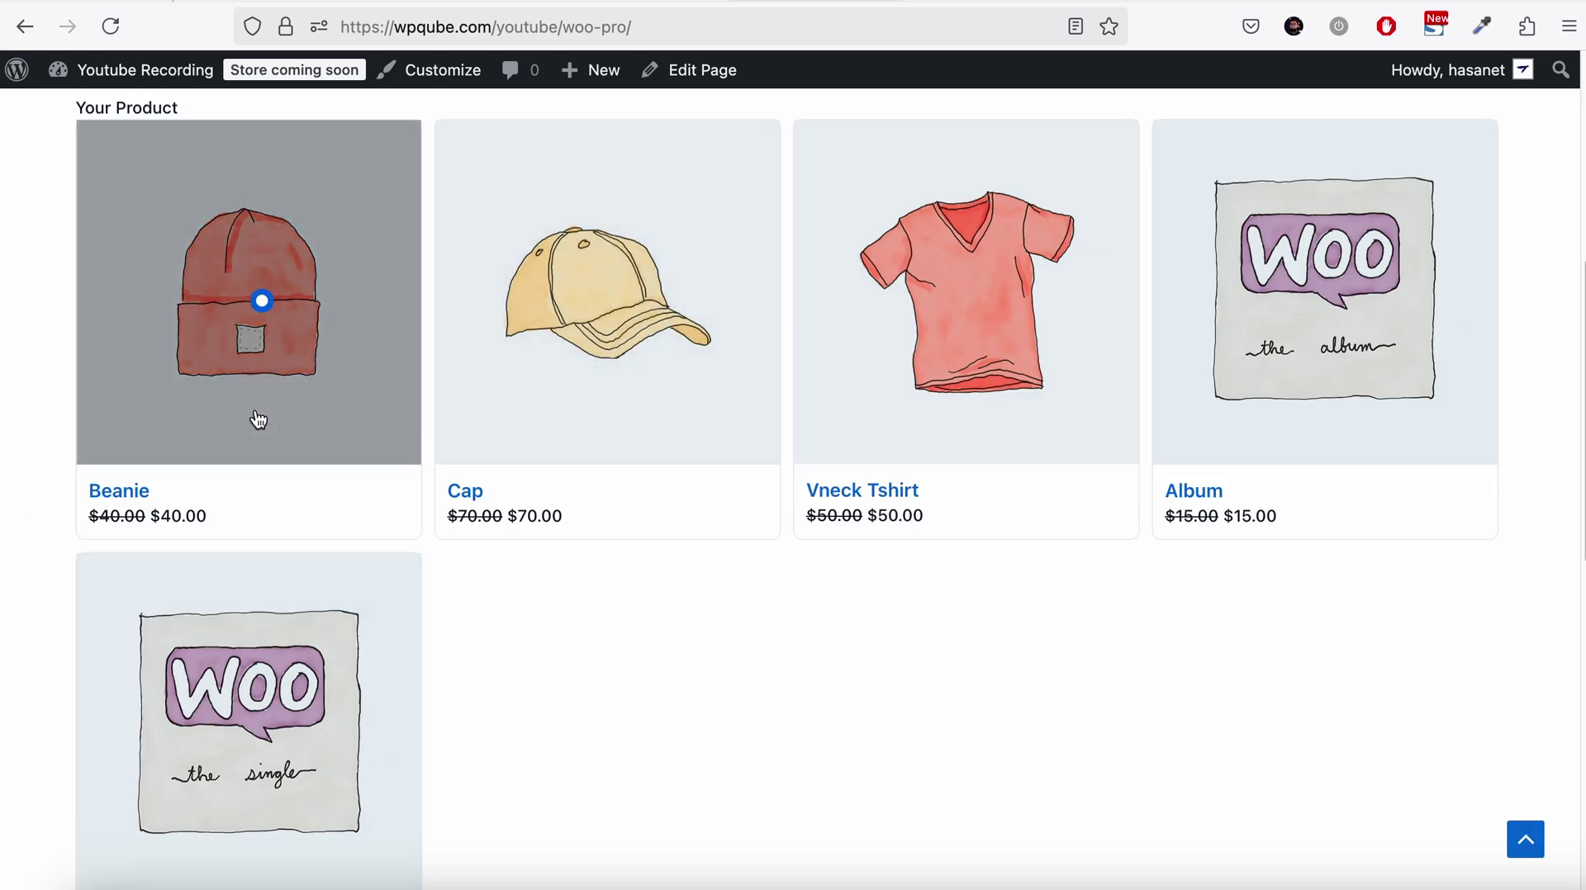
scroll(258, 420, down, 6)
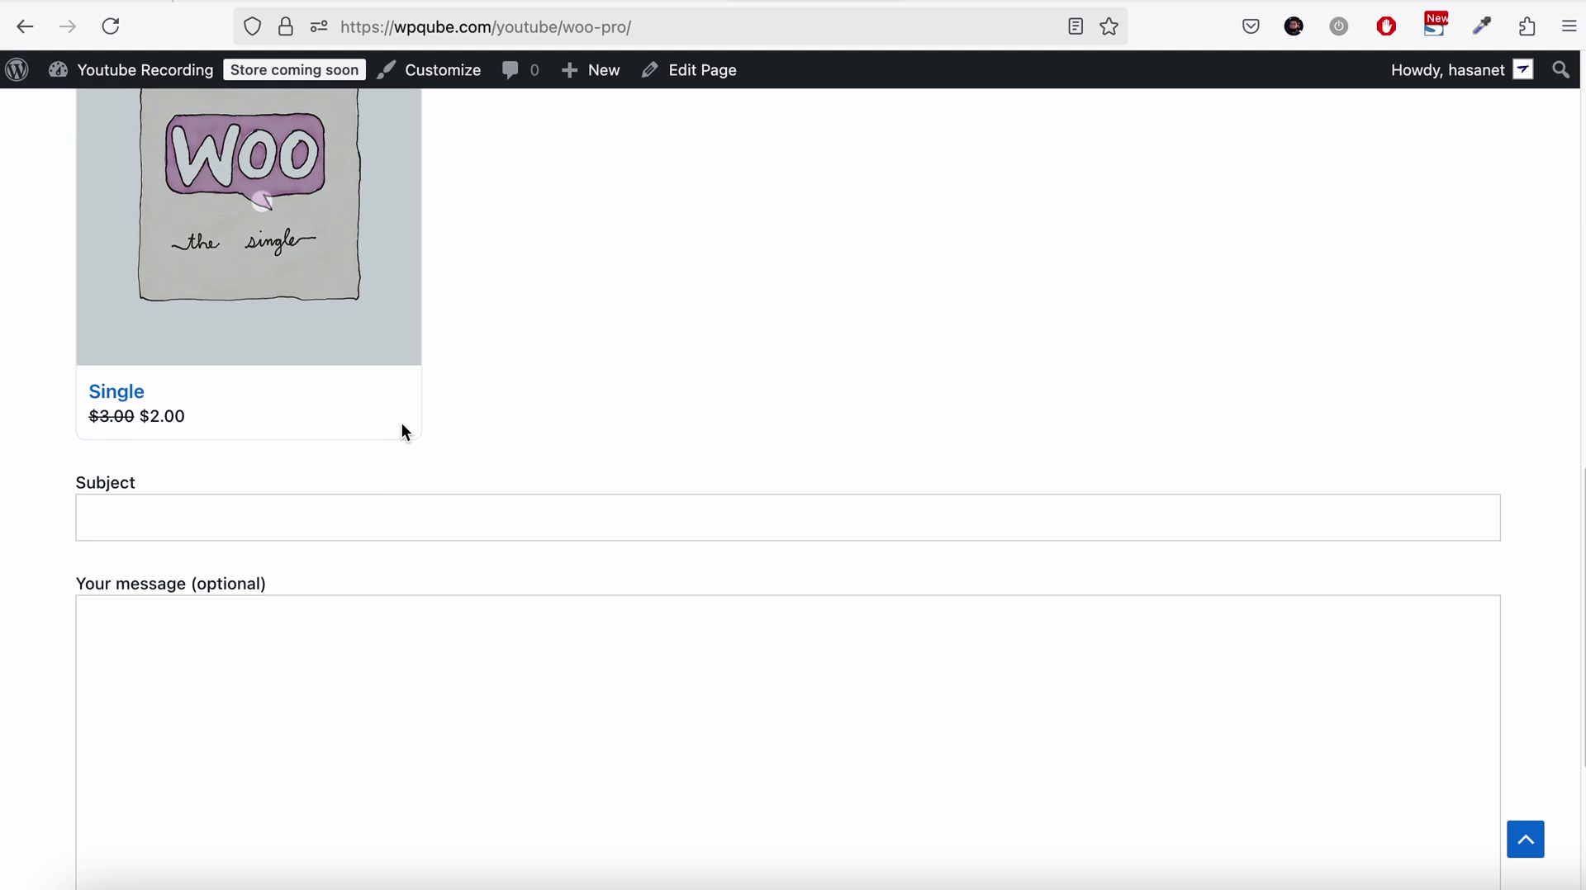
click(357, 507)
scroll(389, 520, down, 1)
scroll(401, 533, up, 3)
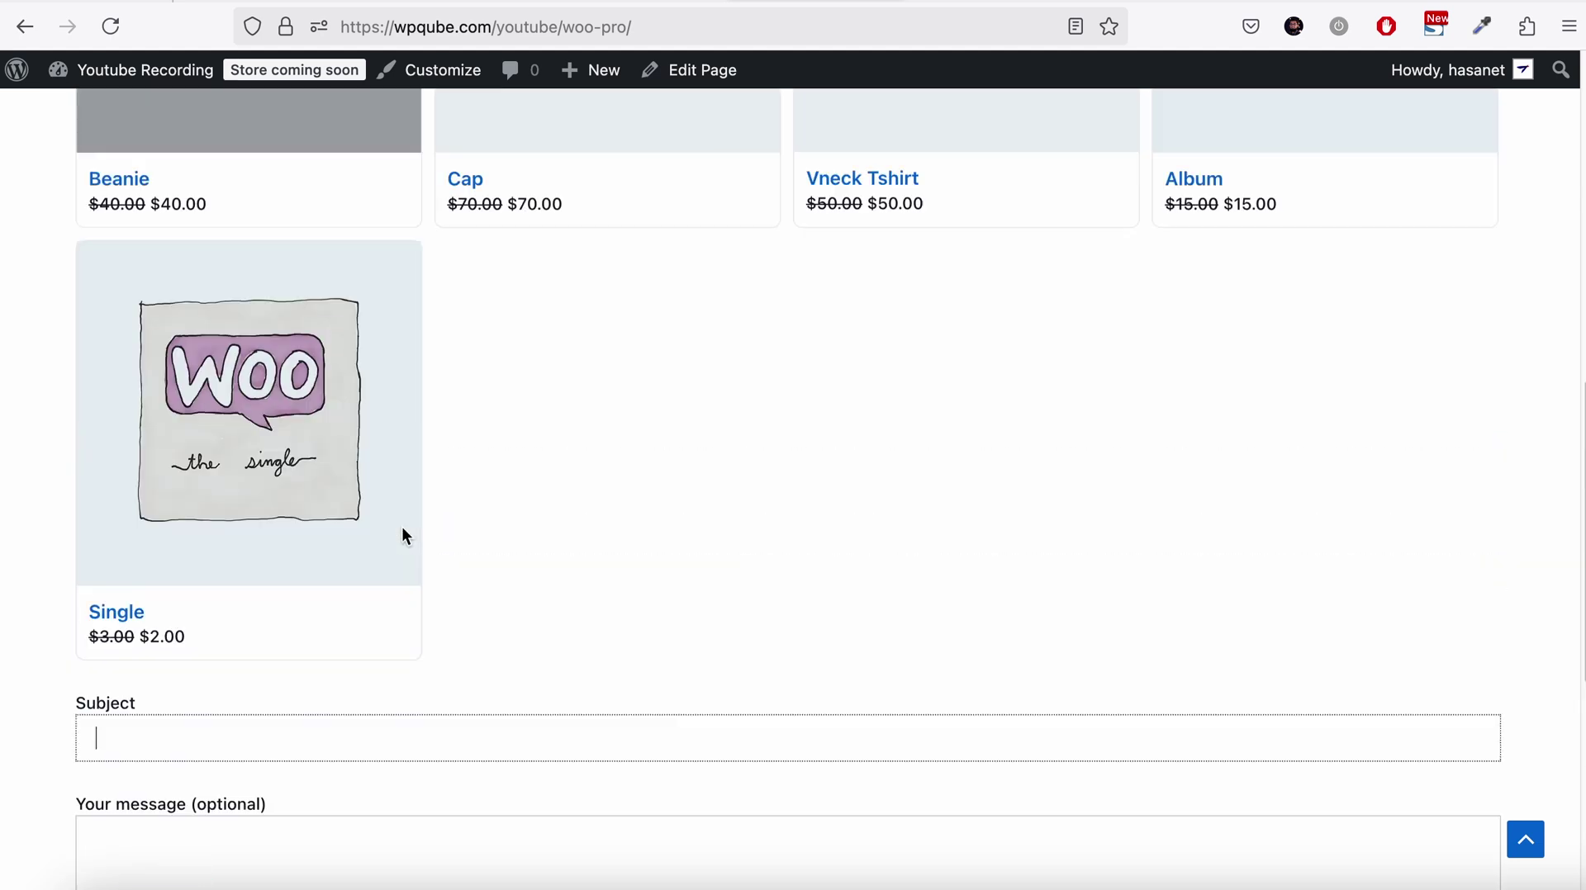
scroll(401, 537, up, 7)
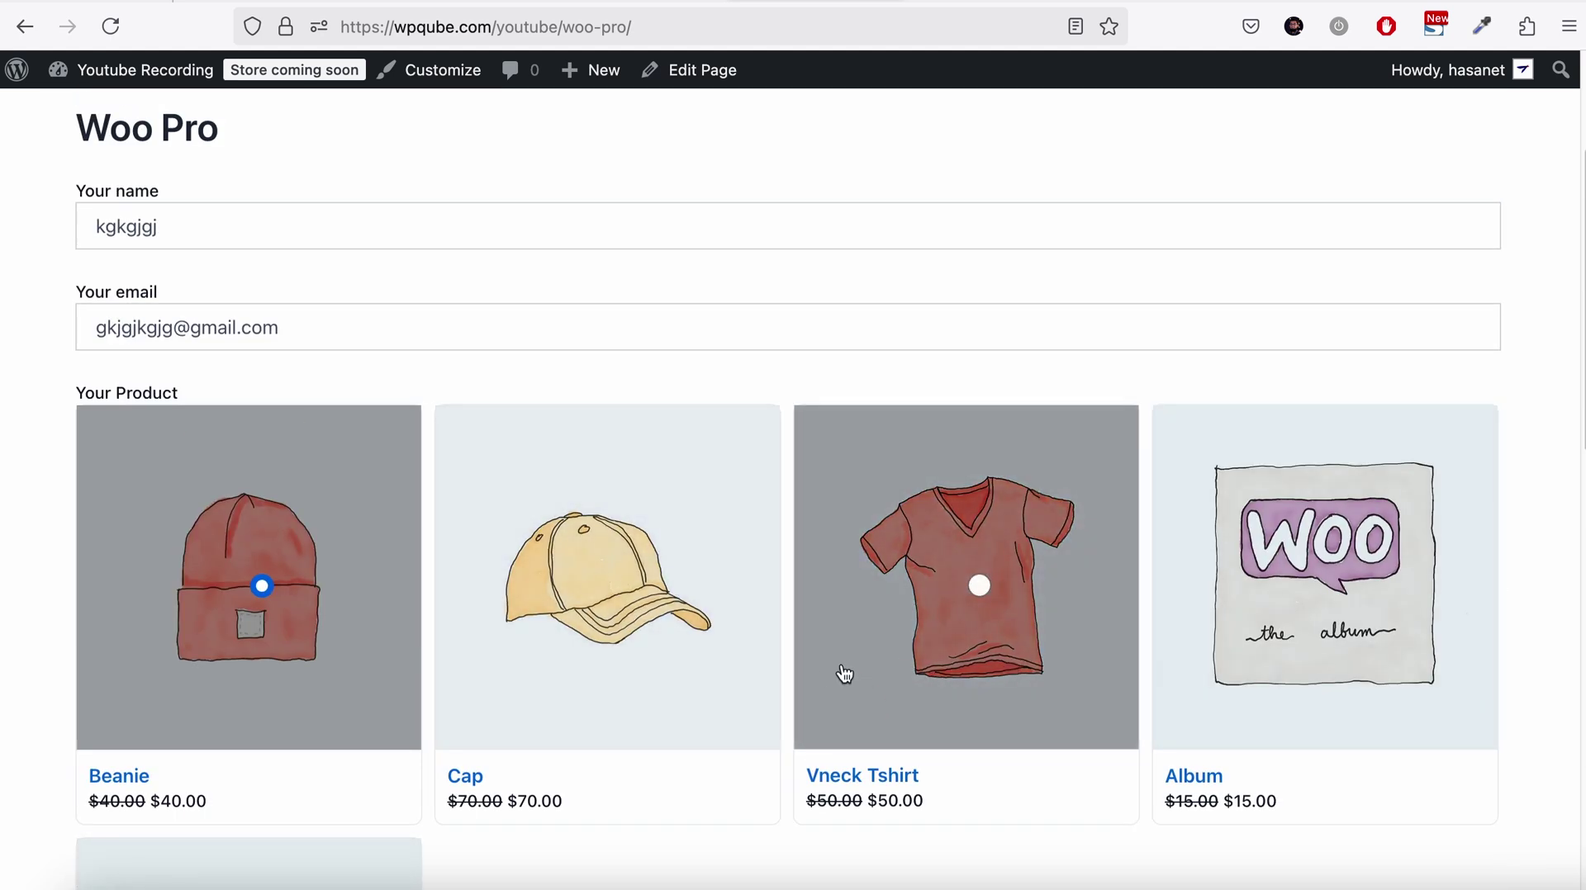
scroll(566, 576, down, 2)
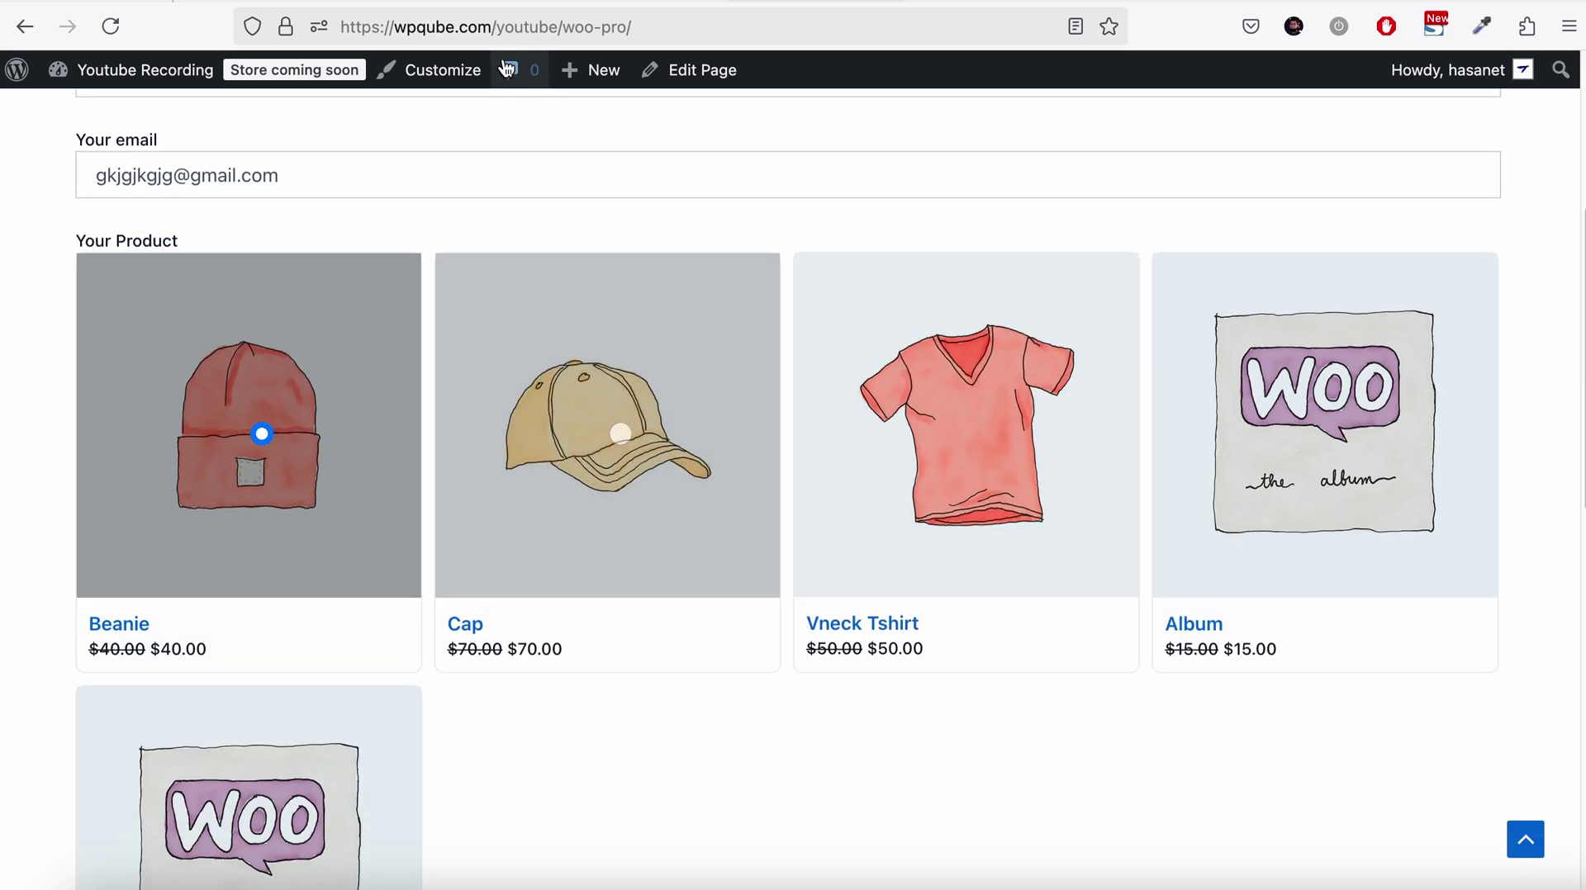
Open the Woo (Pro) form from Contact Forms and review its Product Dropdown tag options
click(248, 2)
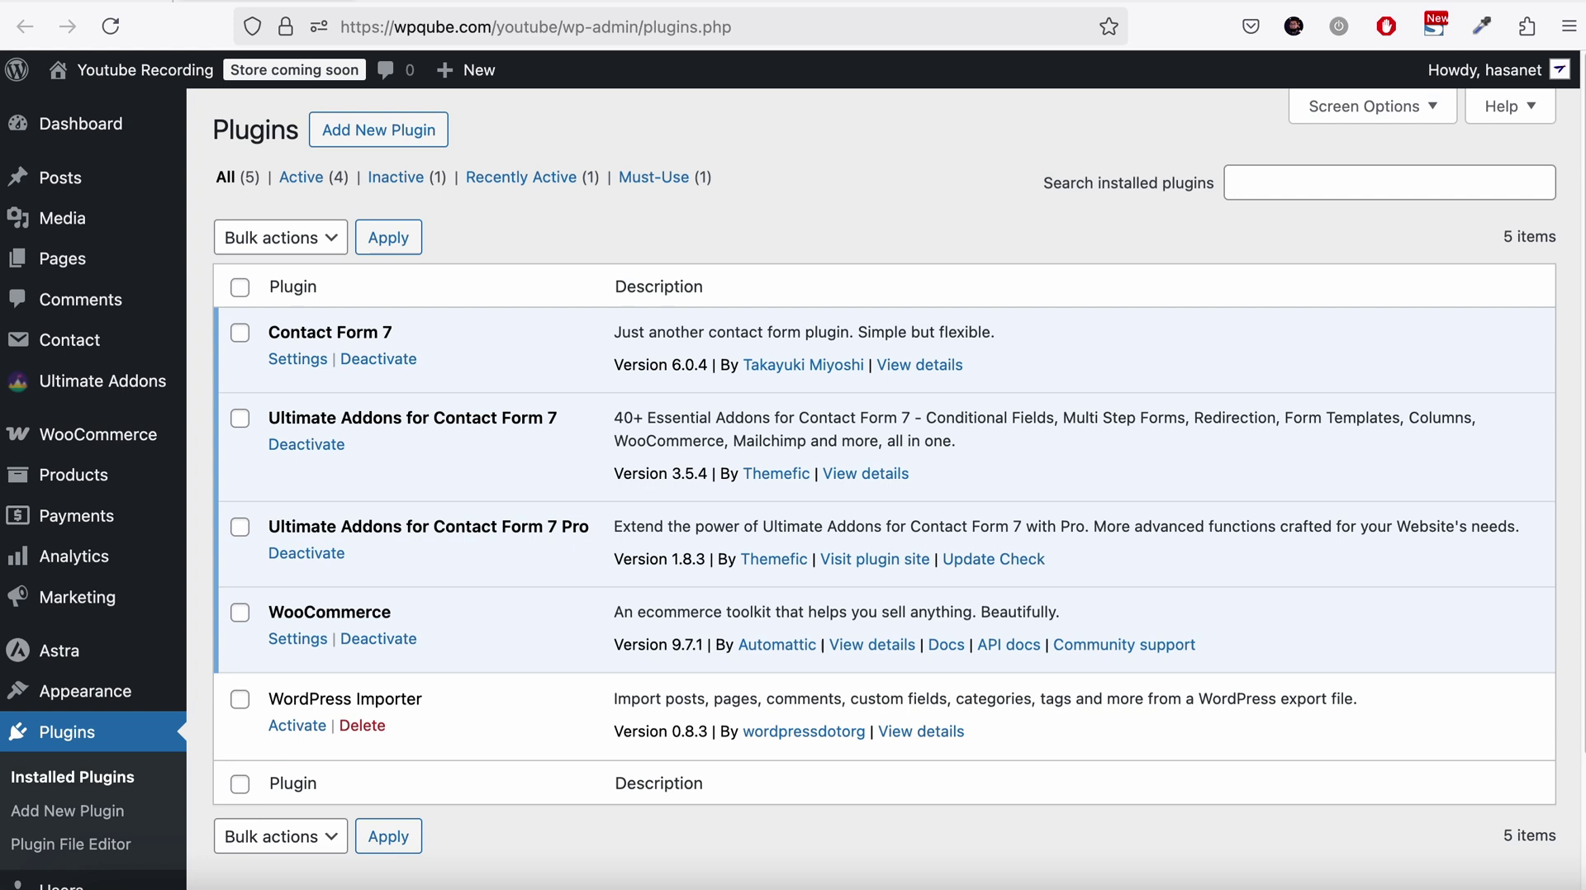
click(347, 1)
click(593, 2)
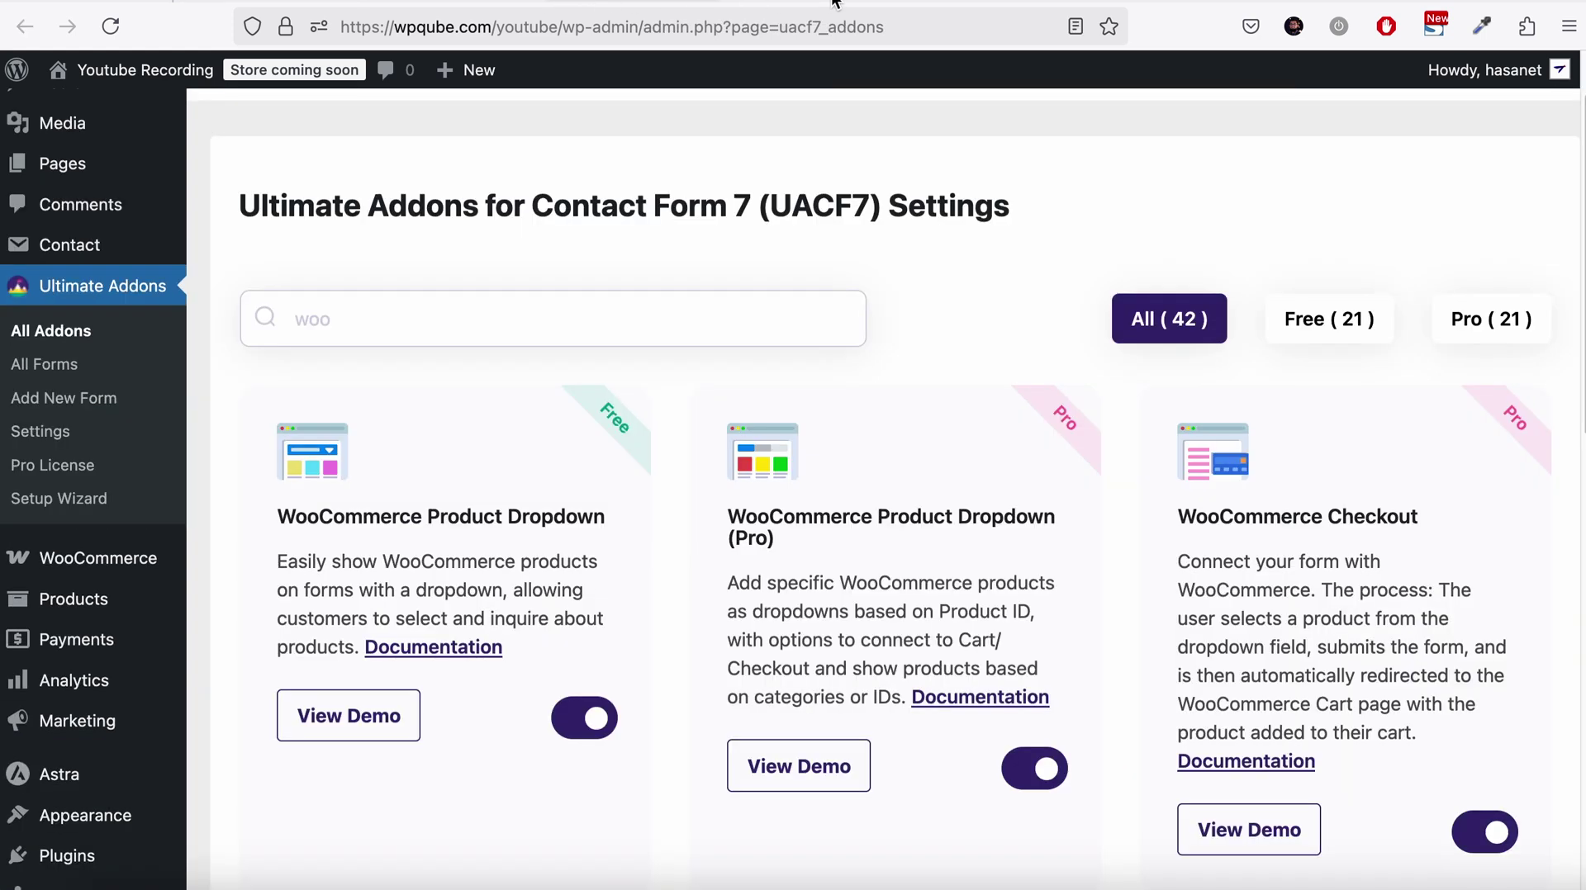
click(106, 246)
scroll(326, 447, down, 7)
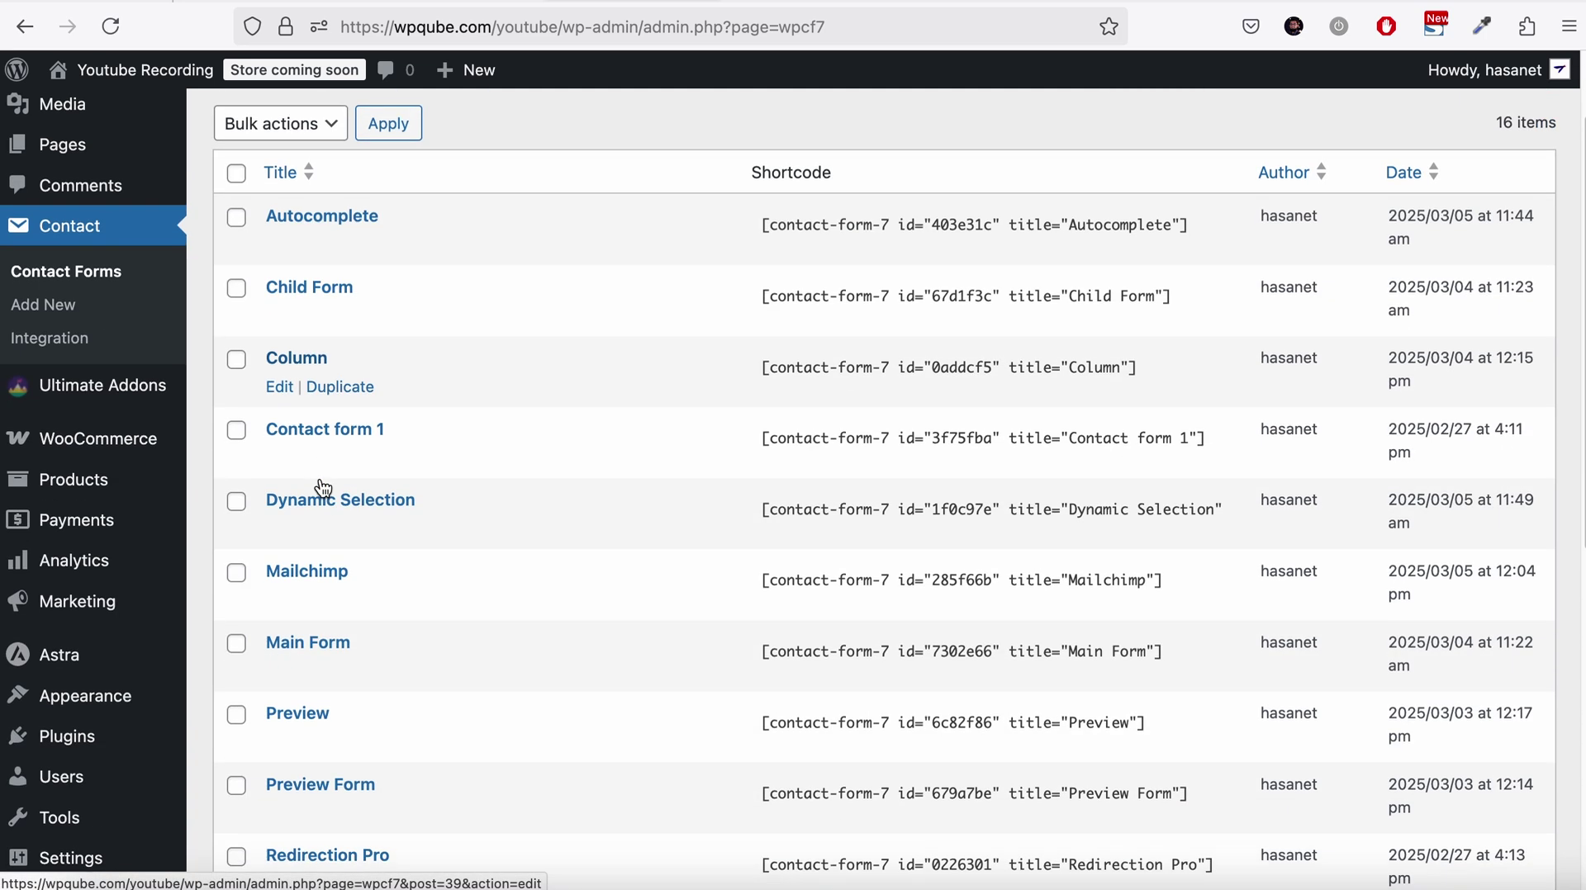
scroll(322, 750, down, 2)
click(285, 694)
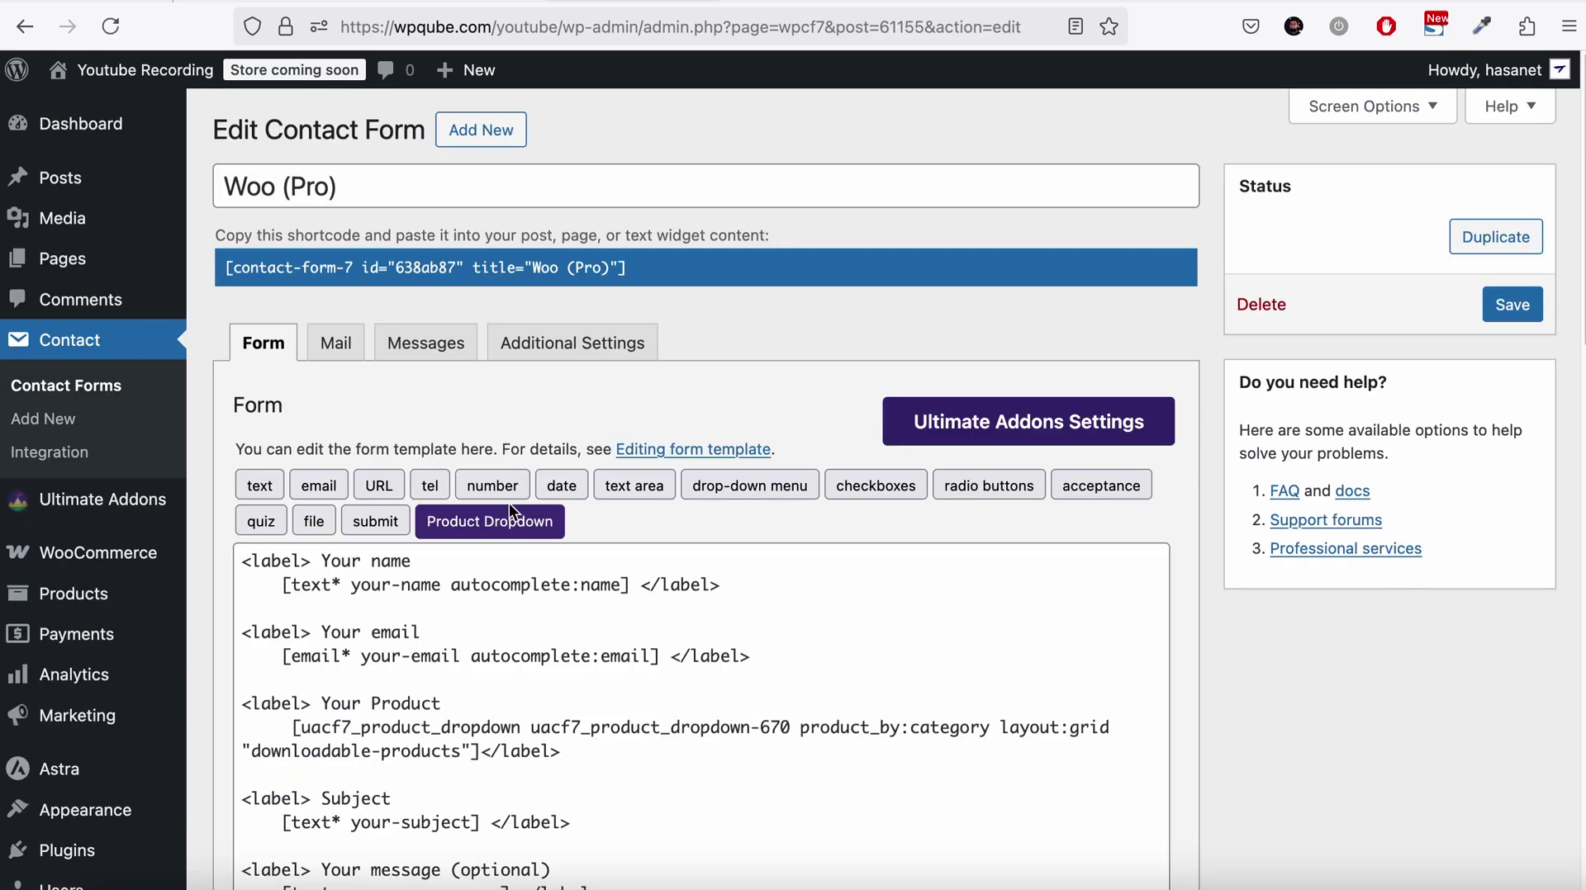
click(511, 522)
scroll(615, 580, down, 3)
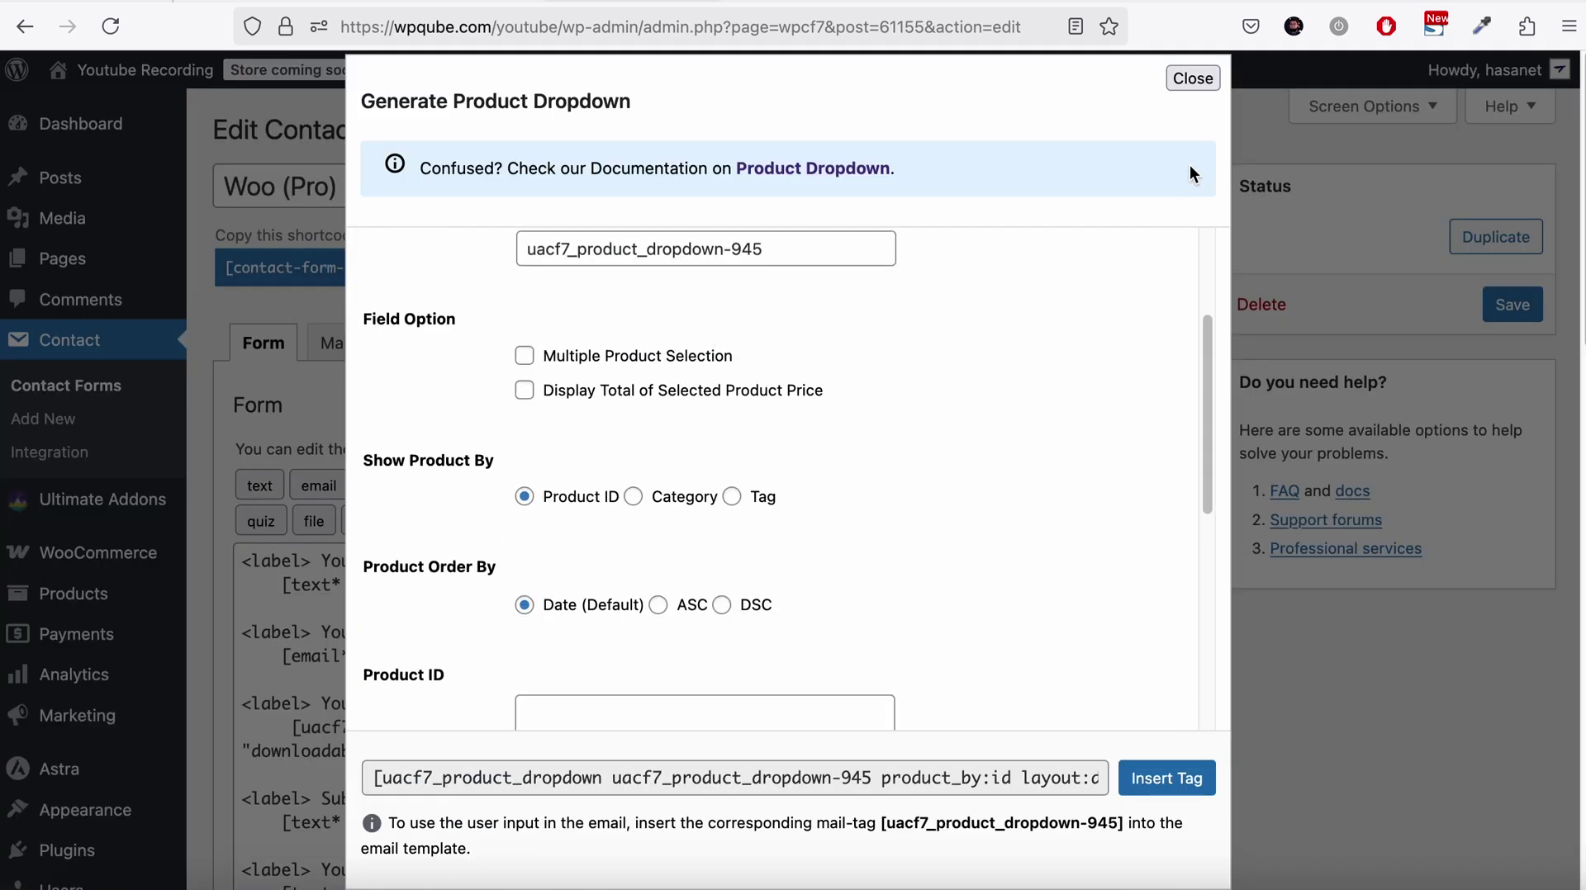
click(1197, 87)
On the Woo Pro page, write the message 'fjhfh' and submit, reaching checkout with Beanie × 1
click(826, 1)
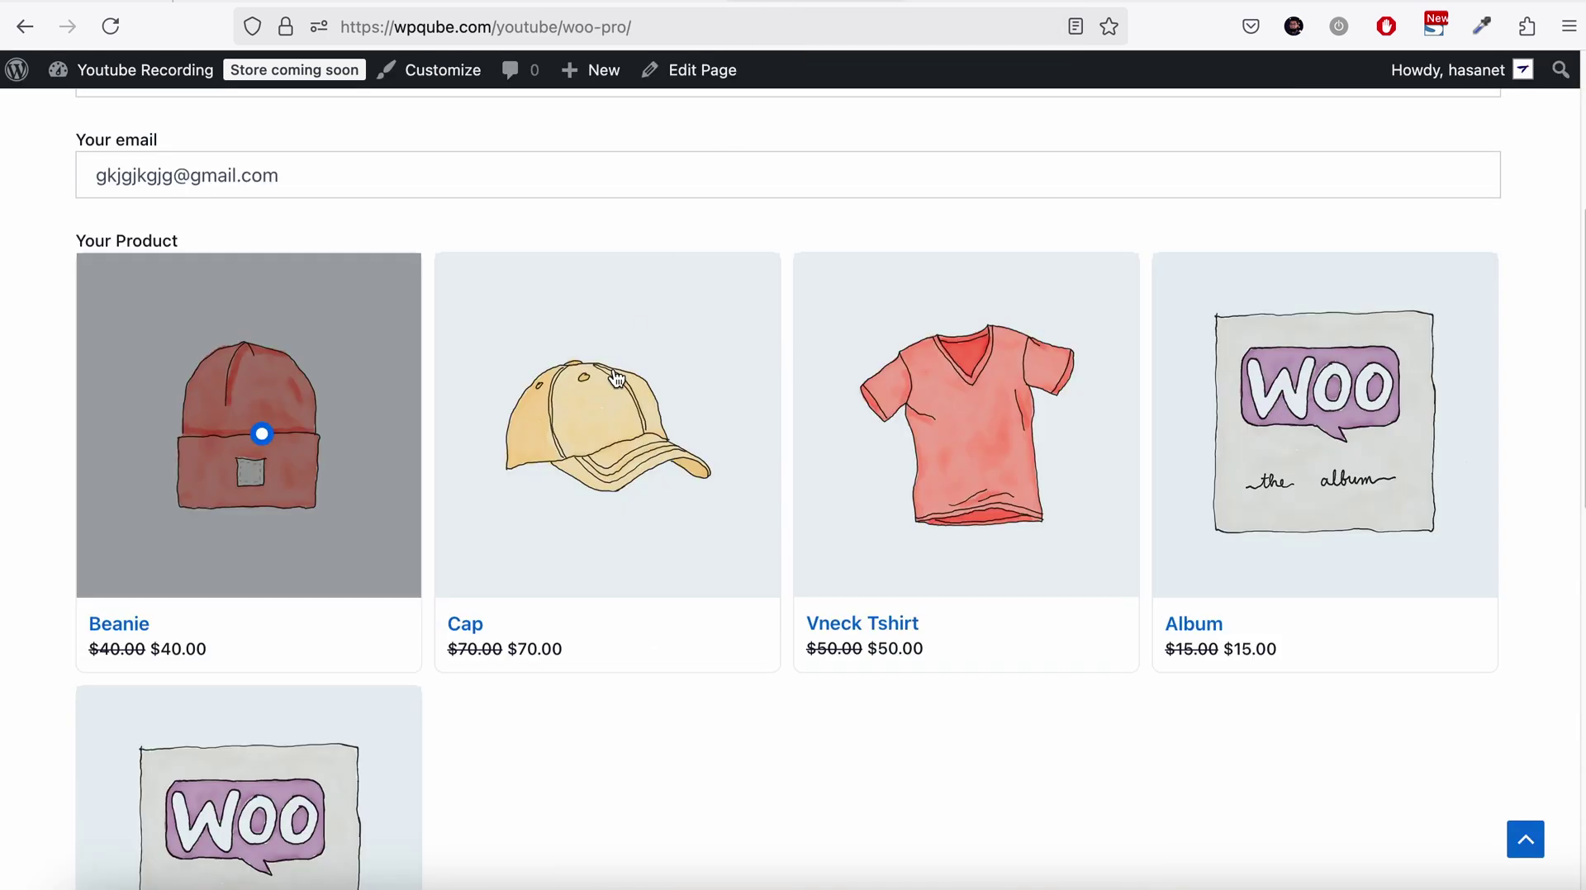
scroll(558, 457, down, 3)
scroll(526, 507, down, 3)
scroll(524, 507, up, 7)
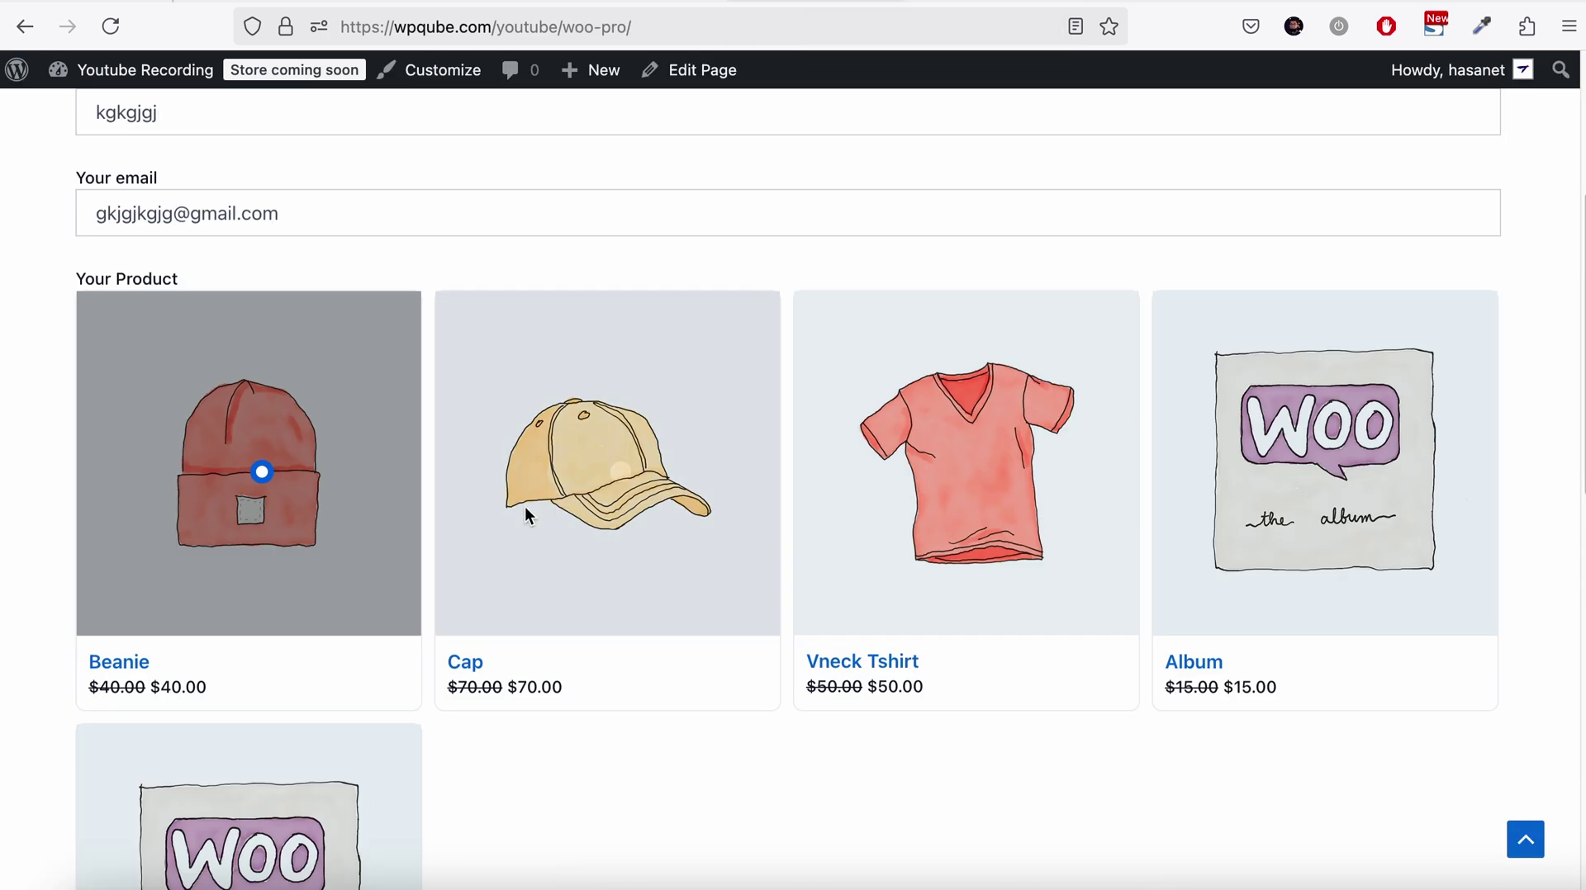
scroll(524, 507, down, 7)
scroll(524, 507, down, 3)
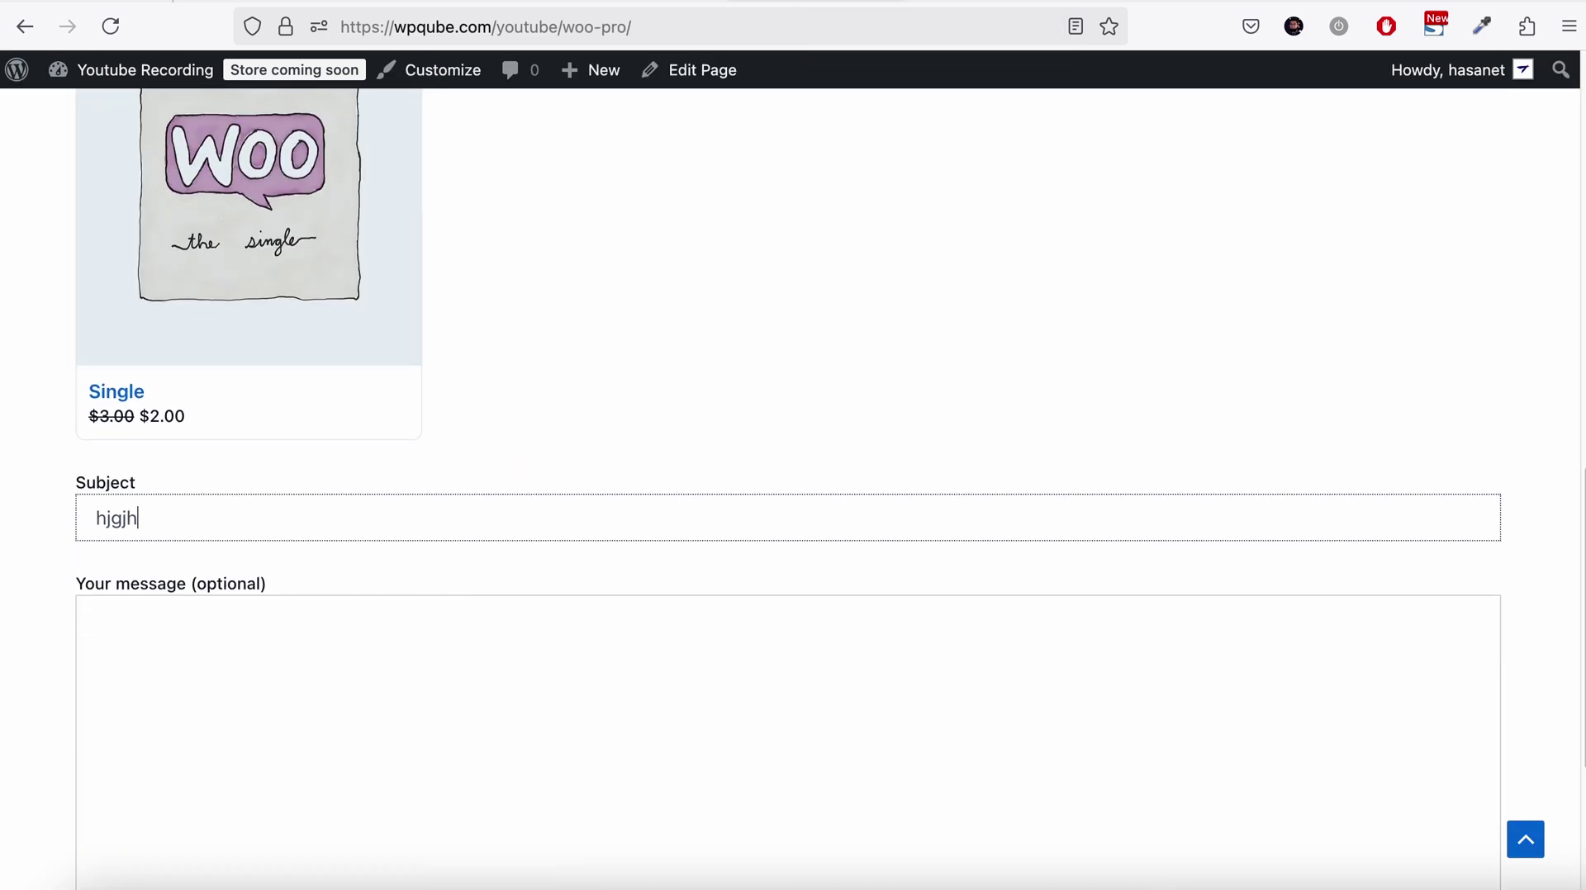
click(96, 624)
text(fjhfh)
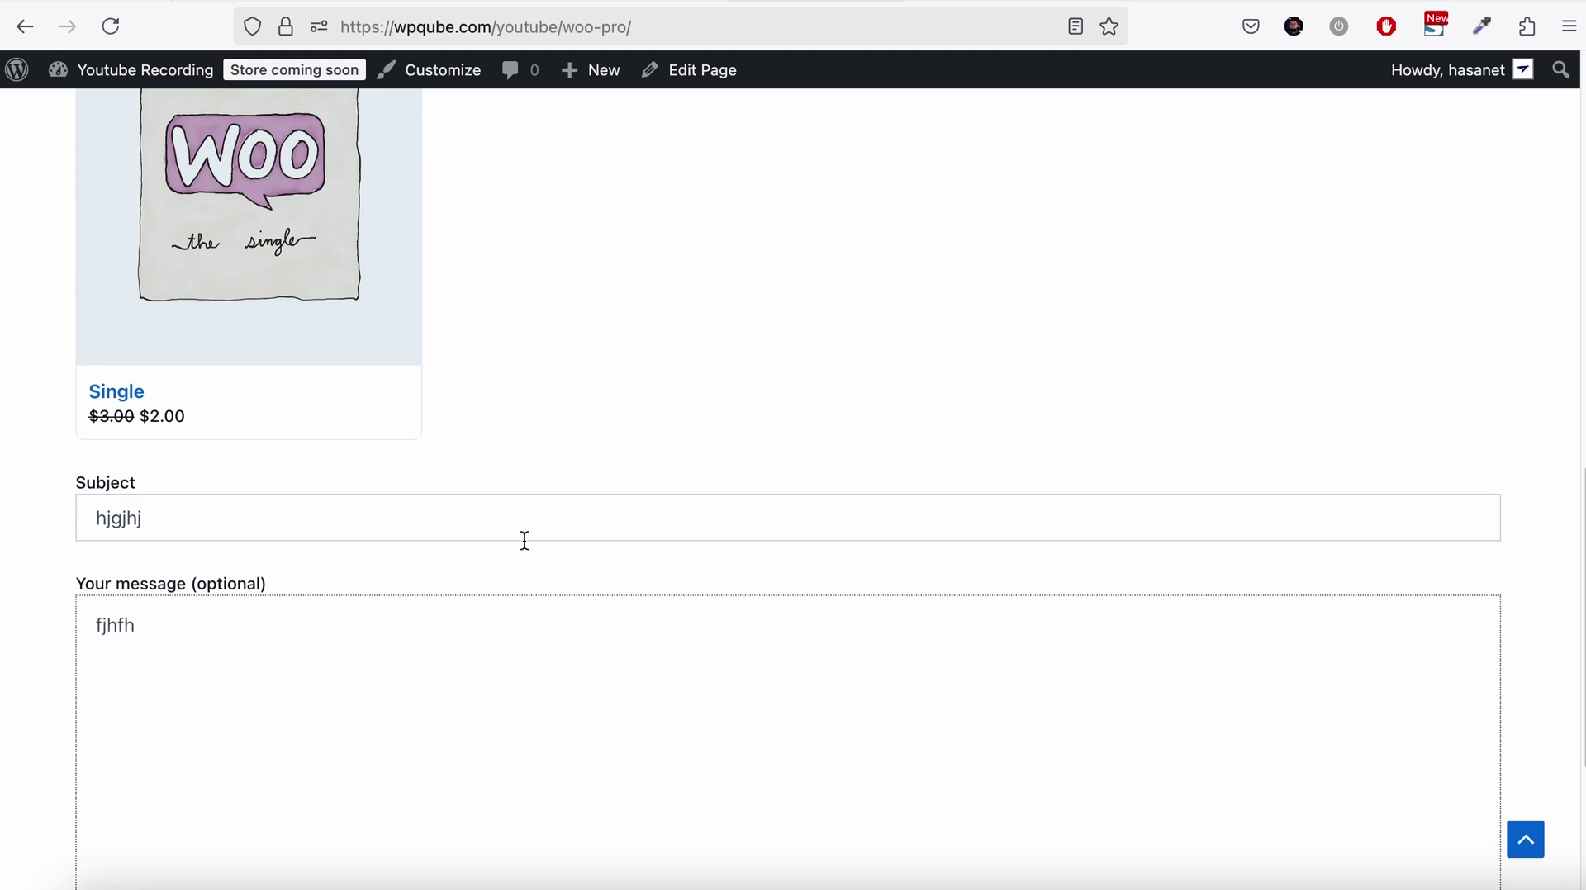
scroll(524, 540, down, 4)
click(145, 664)
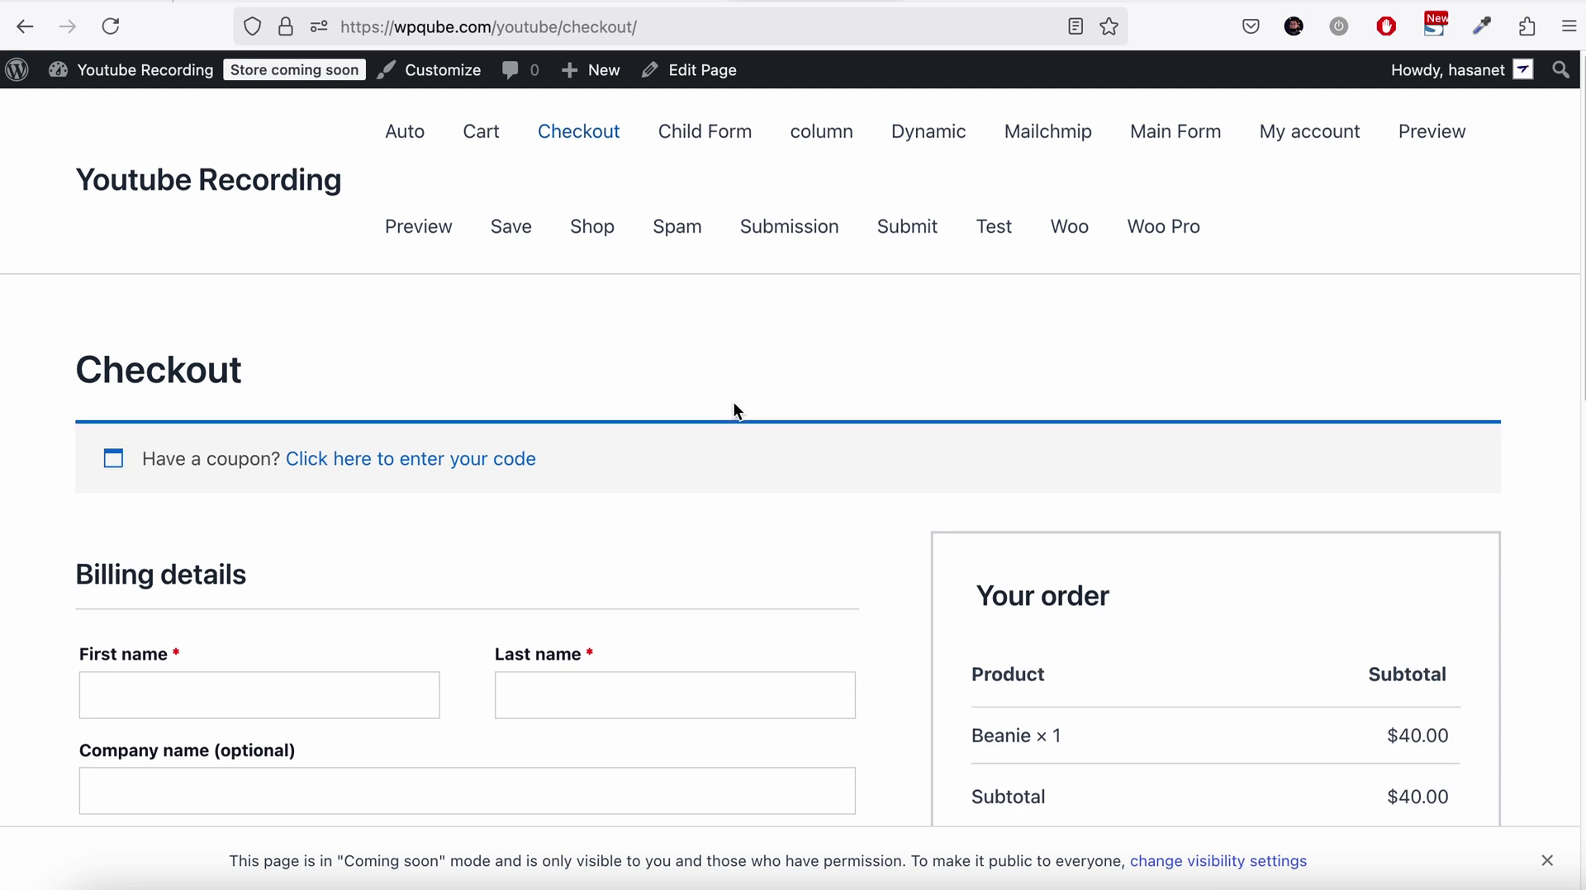
scroll(738, 411, down, 4)
drag(968, 407, 1080, 410)
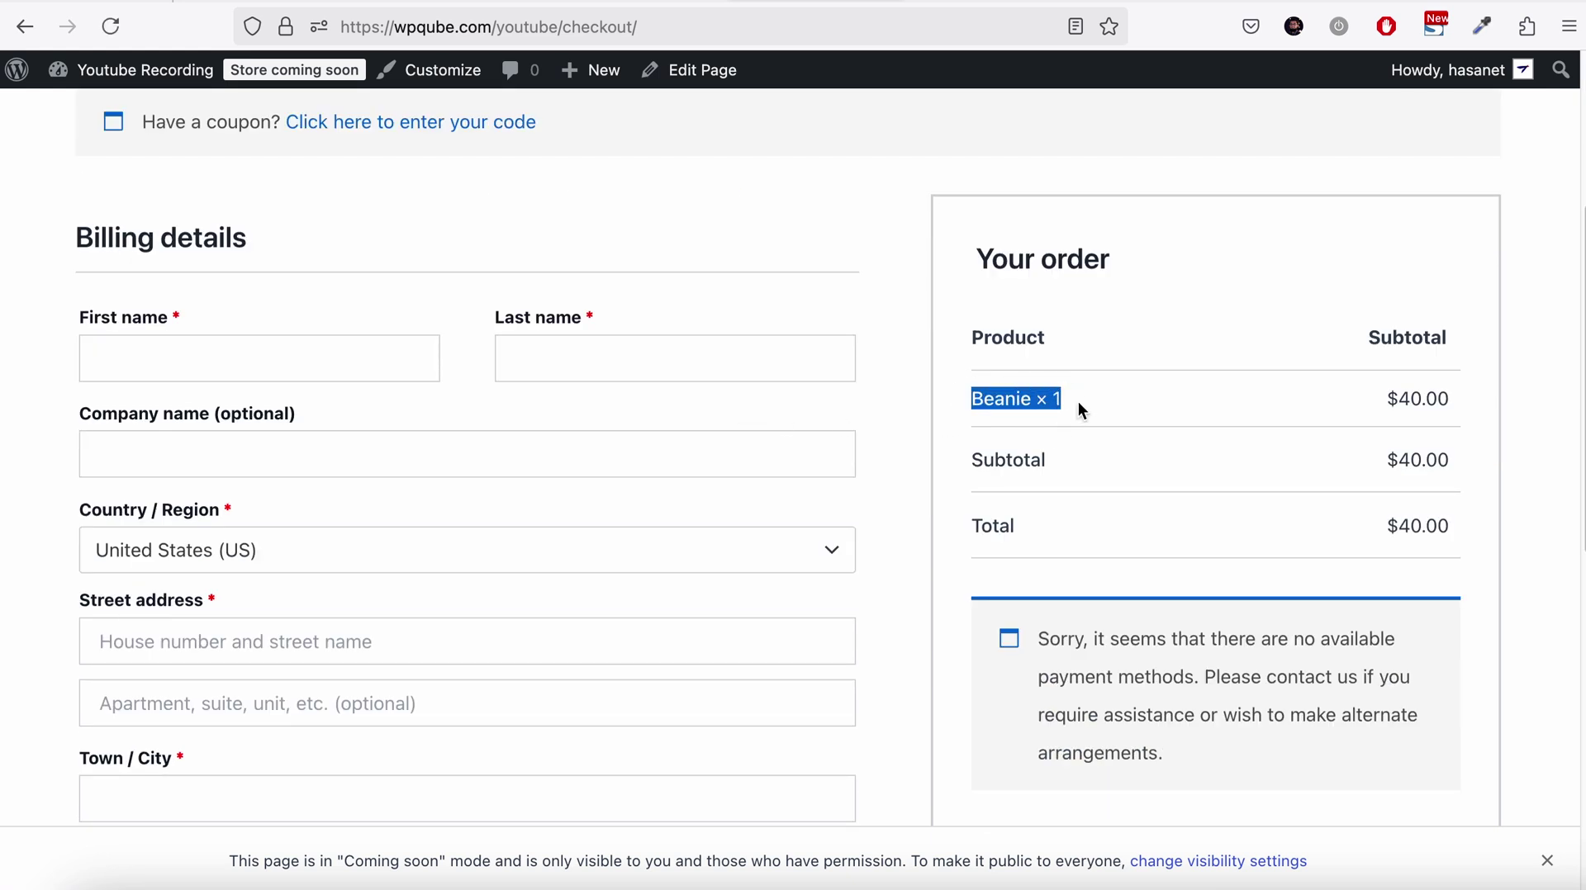
scroll(1037, 407, down, 7)
scroll(853, 461, up, 10)
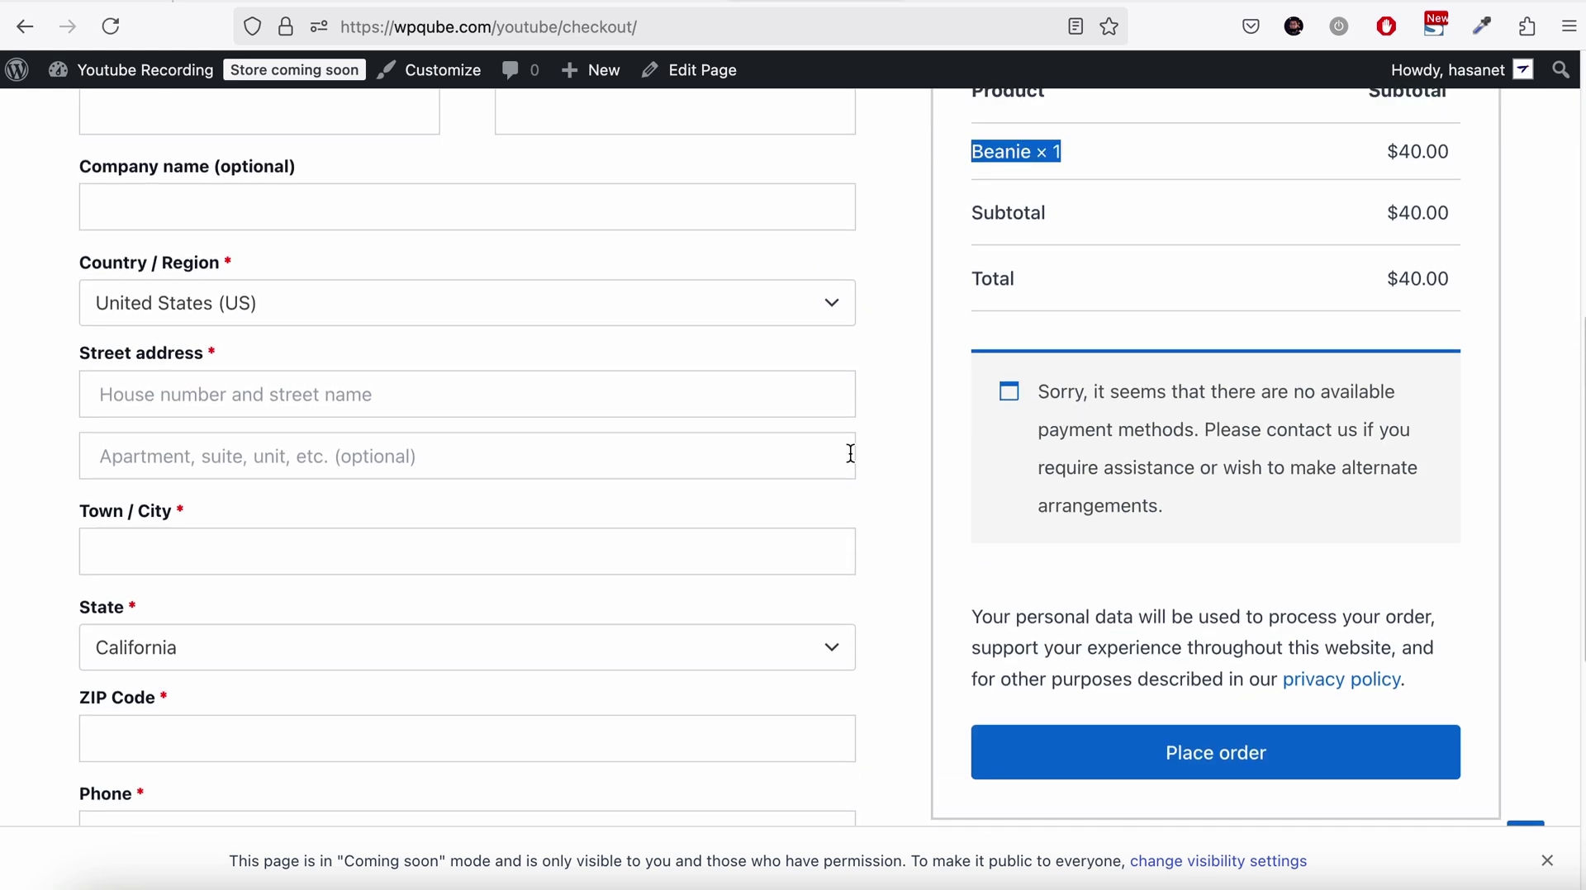
scroll(900, 446, down, 3)
scroll(930, 453, down, 10)
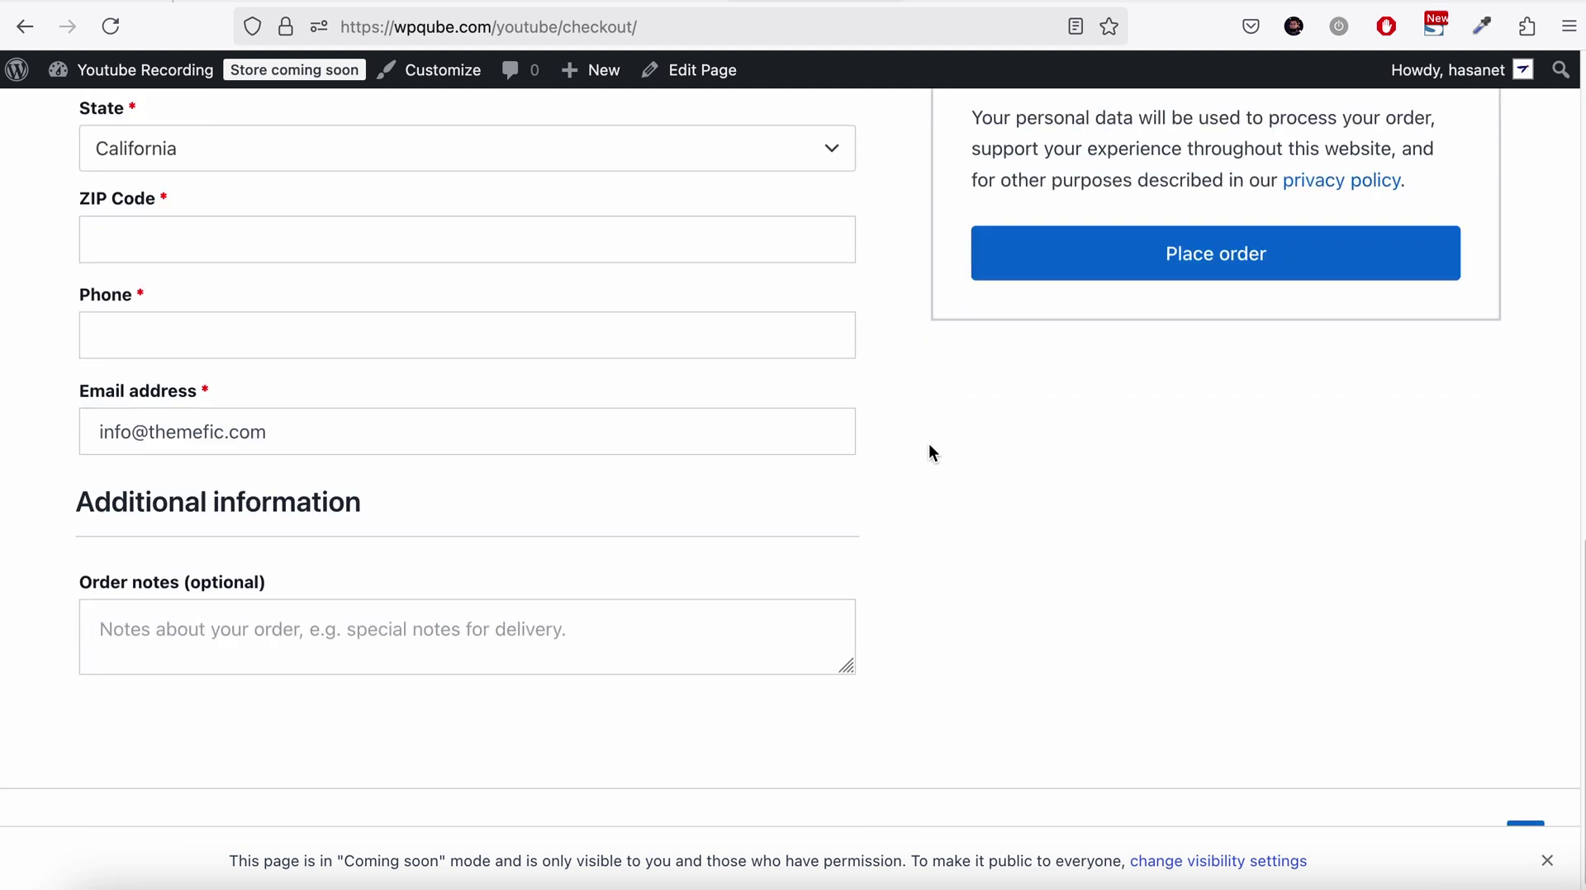
scroll(928, 454, up, 3)
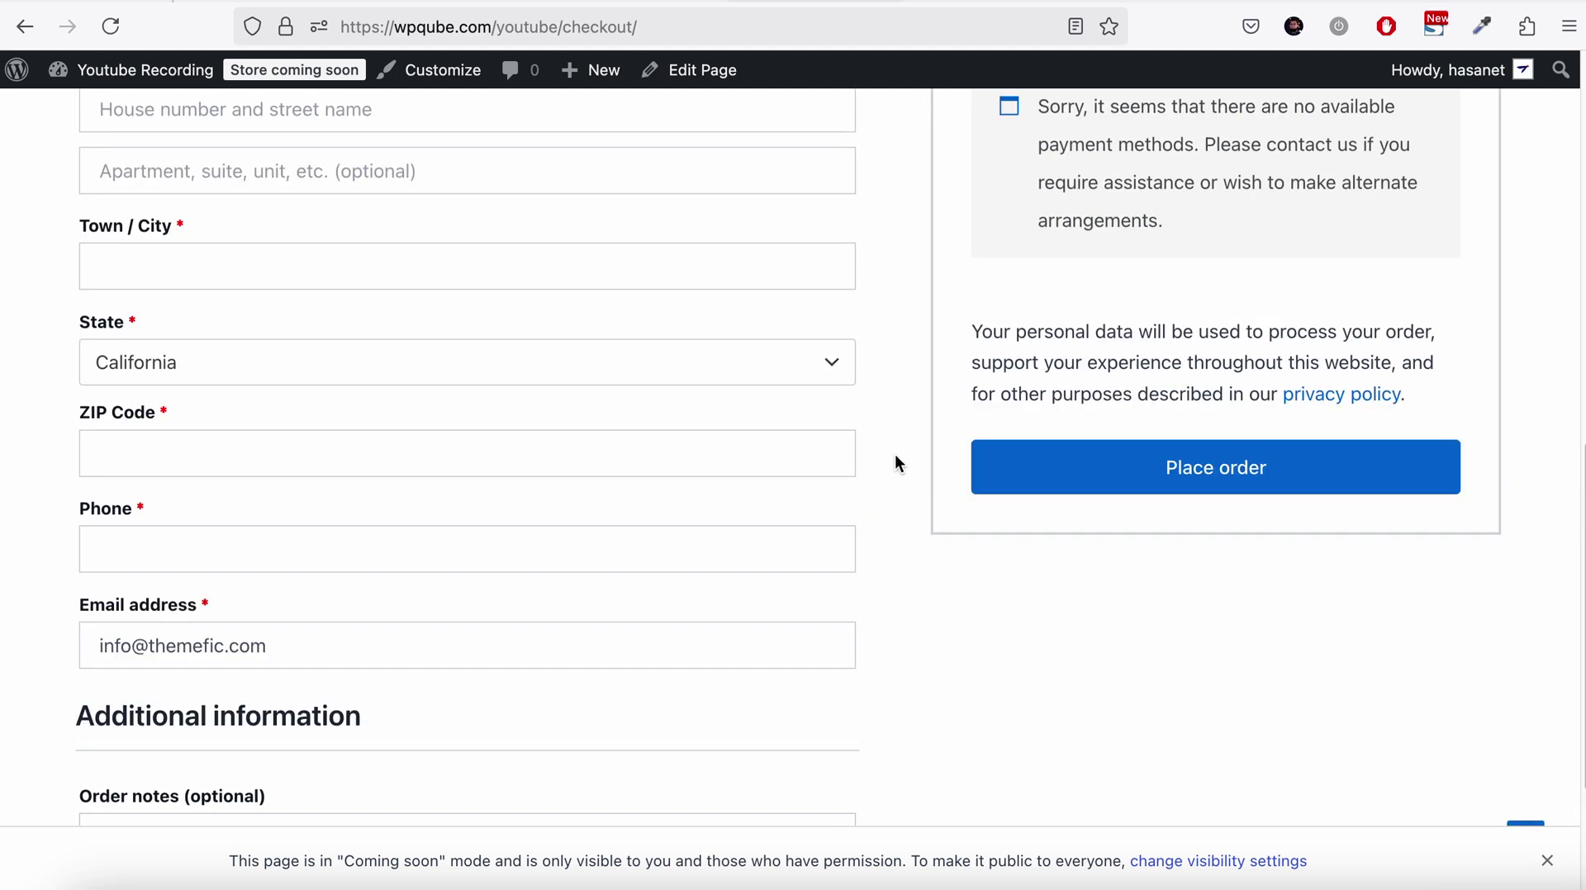
scroll(894, 458, up, 3)
scroll(892, 462, up, 4)
scroll(892, 456, up, 3)
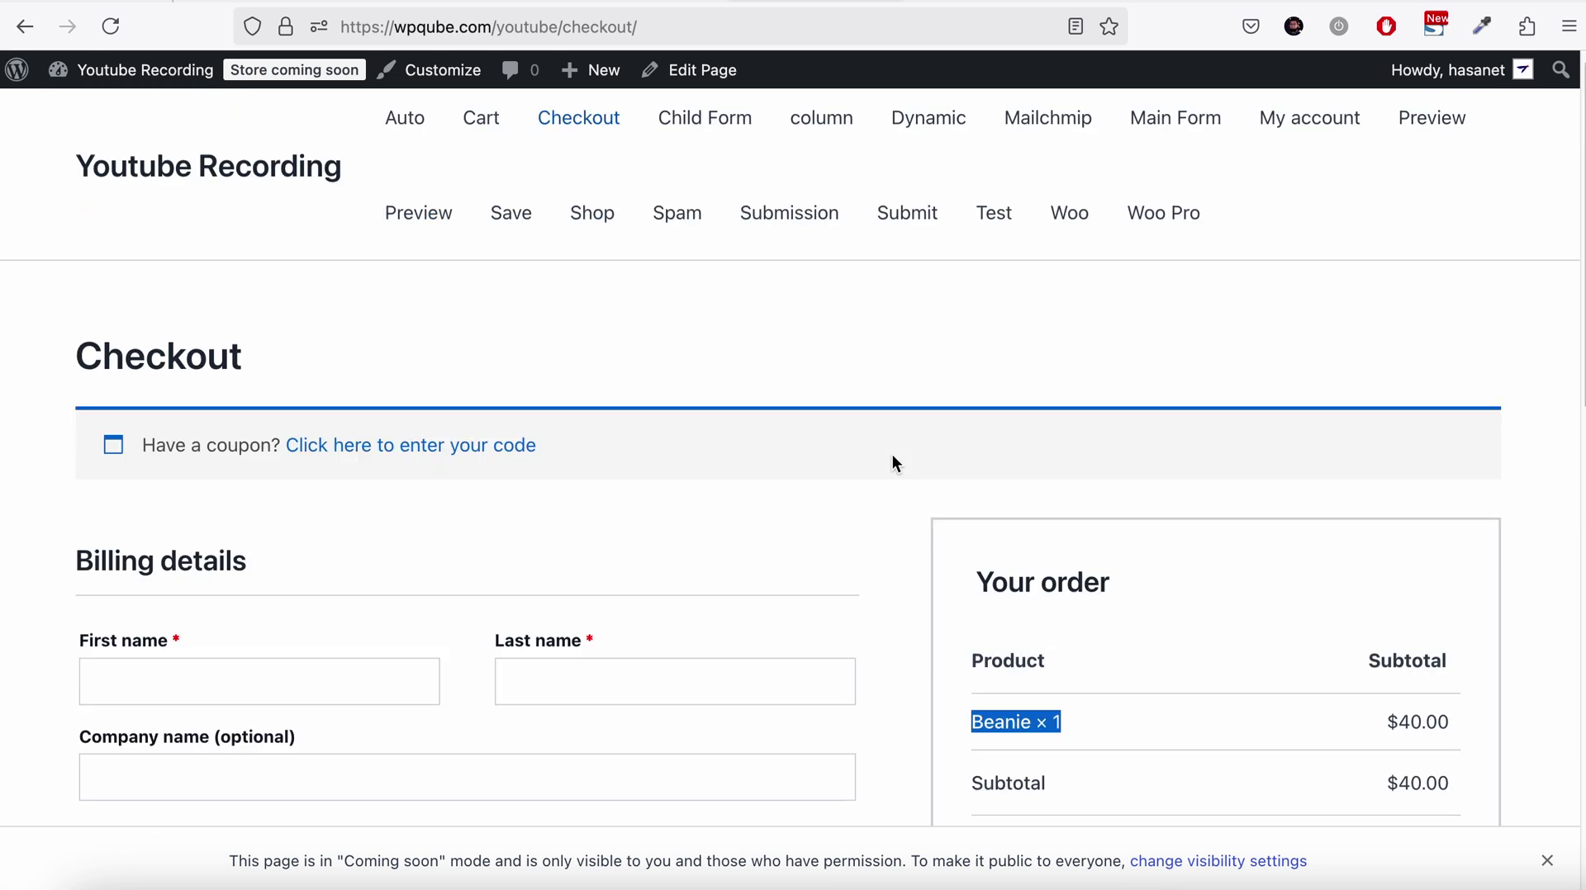
scroll(987, 310, up, 1)
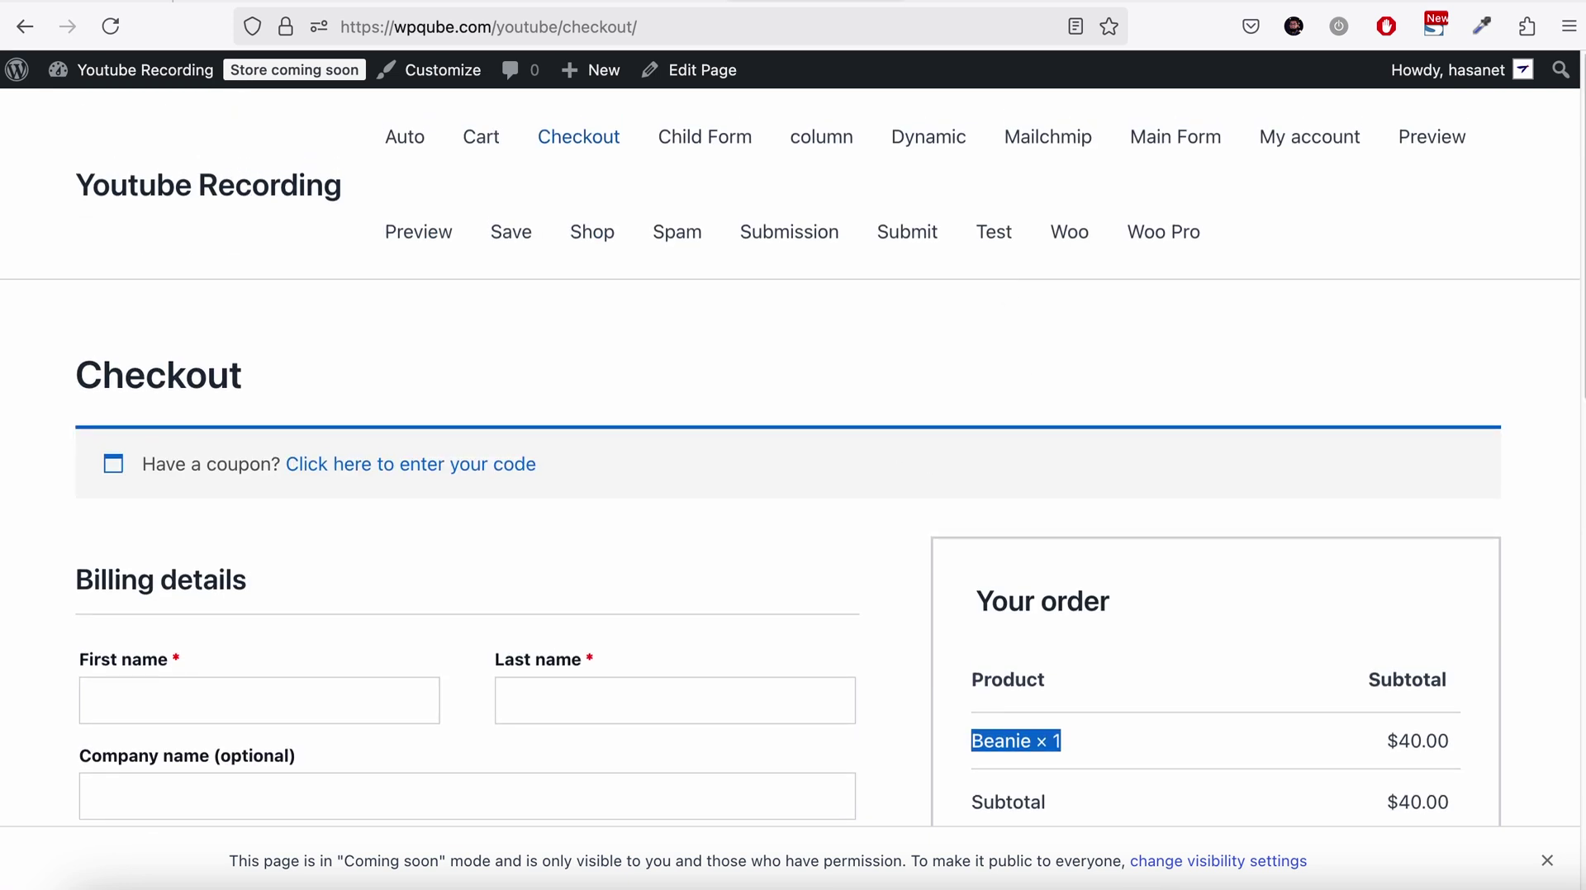